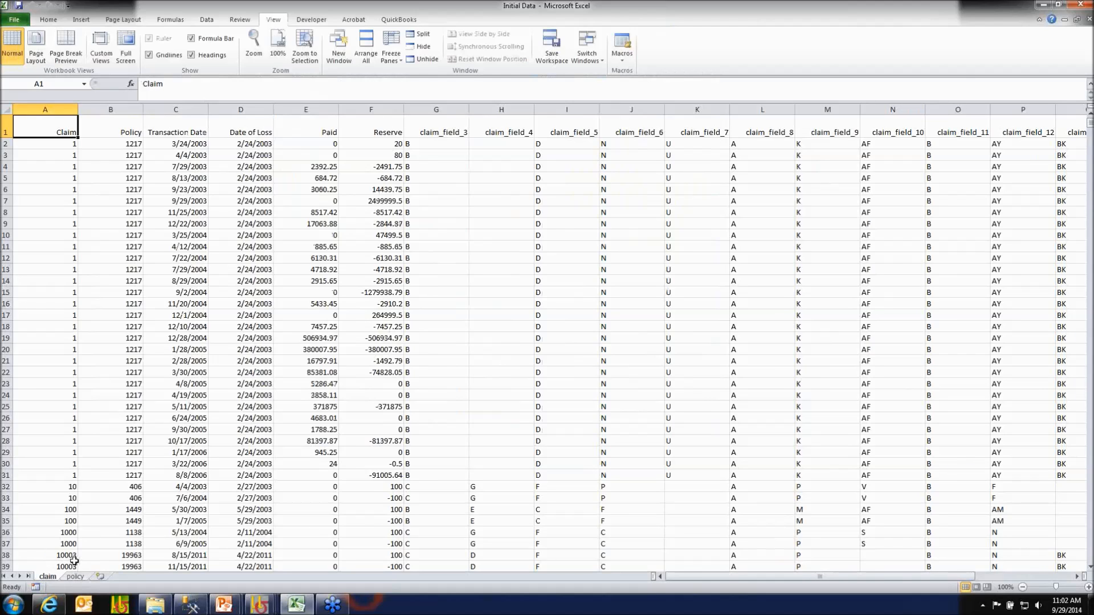
Step: Examine the Paid and Reserve amounts in the first transaction rows of the claim sheet
click(308, 144)
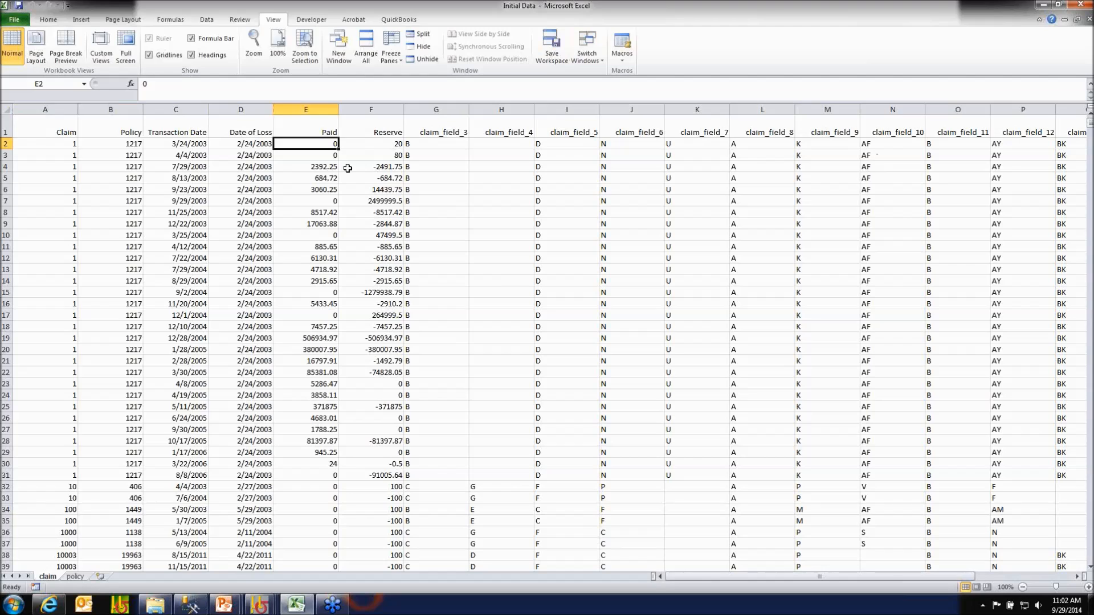
key(Down)
key(Down)
key(Up)
key(Up)
key(Right)
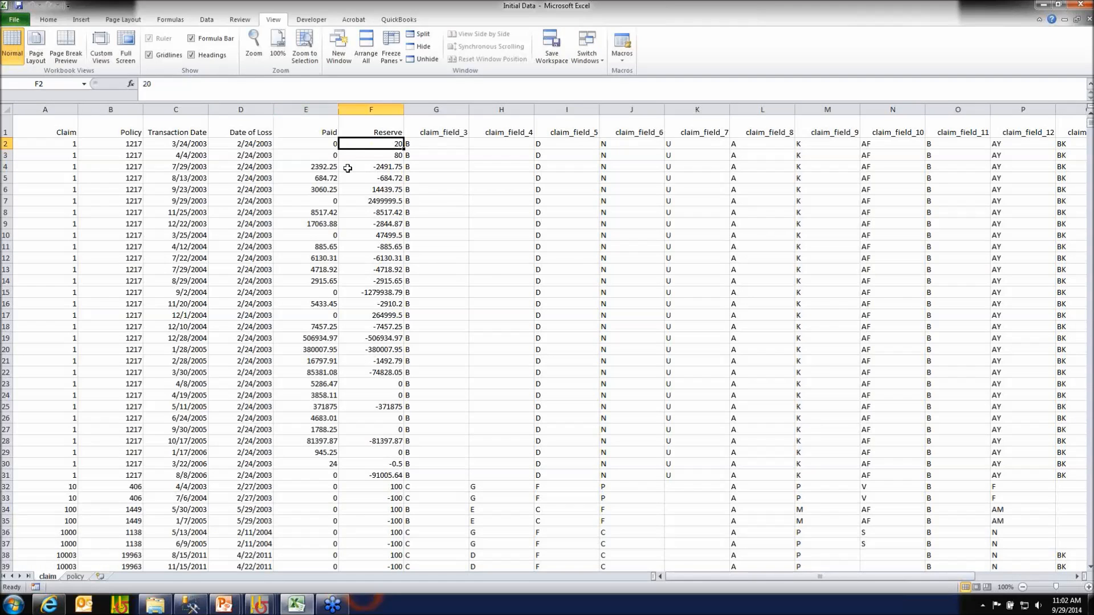
key(Down)
key(Down)
key(Down)
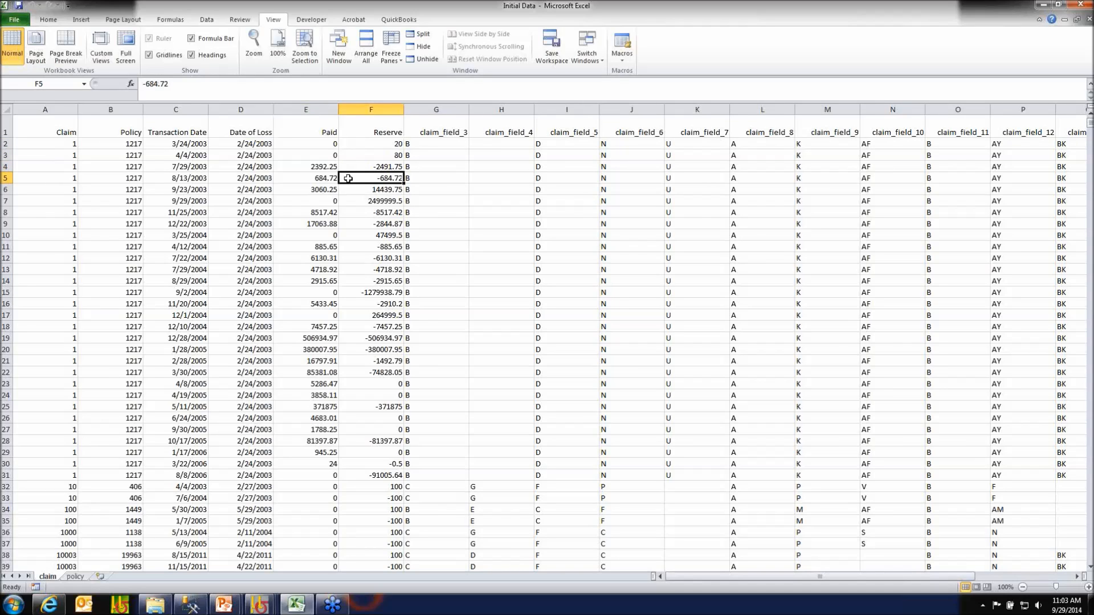
Step: Review the claim sheet's descriptive columns from claim_field_3 across to claim_field_30, returning to the Claim column
key(Left)
key(Left)
key(Left)
key(Left)
key(Left)
key(Right)
key(Right)
key(Right)
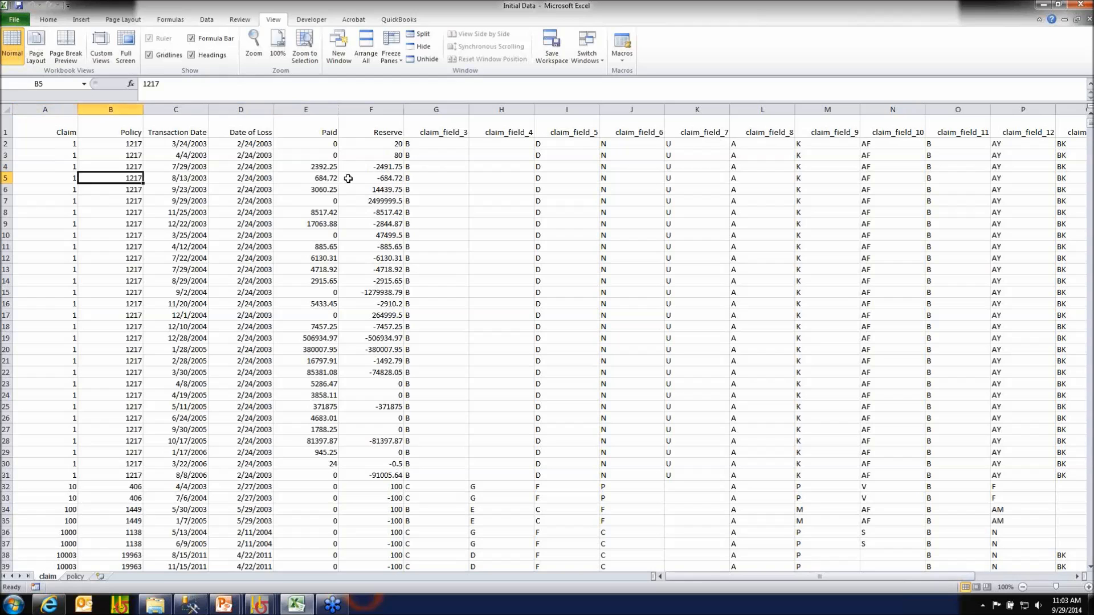
key(Right)
key(Right)
key(Right)
key(Right)
key(Right)
key(Right)
key(Right)
key(Right)
key(Right)
key(Right)
key(Right)
key(Right)
key(Right)
key(Right)
key(Right)
key(Right)
key(Right)
key(Right)
key(Right)
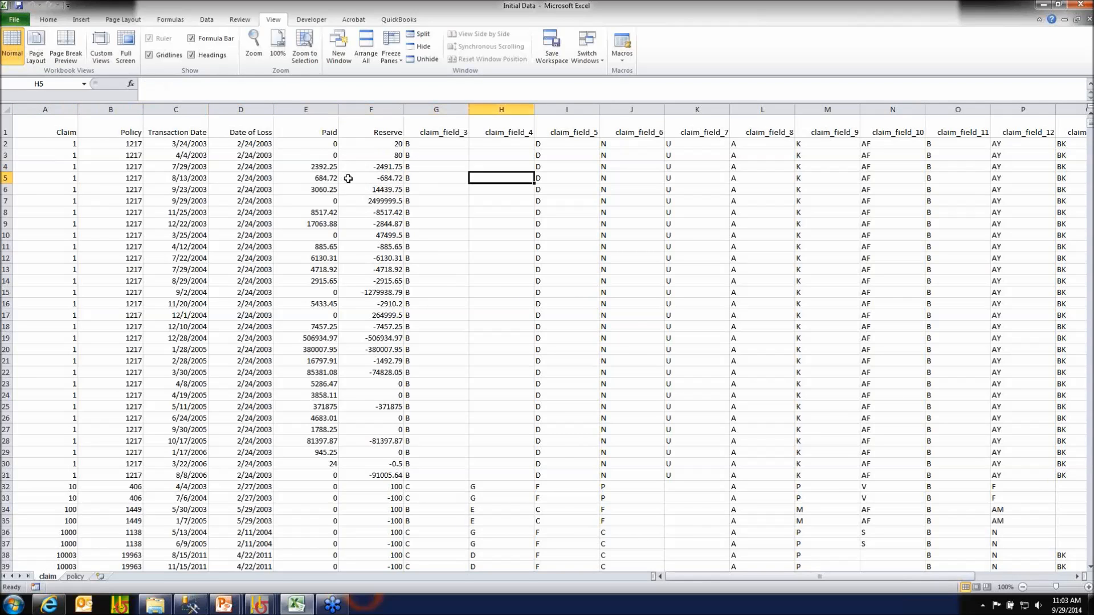
key(Left)
key(Left)
key(Left)
key(Left)
key(Left)
key(Left)
key(Left)
key(Left)
key(Left)
key(Left)
key(Left)
key(Left)
key(Left)
key(Left)
key(Left)
key(Left)
key(Left)
key(Left)
key(Left)
key(Left)
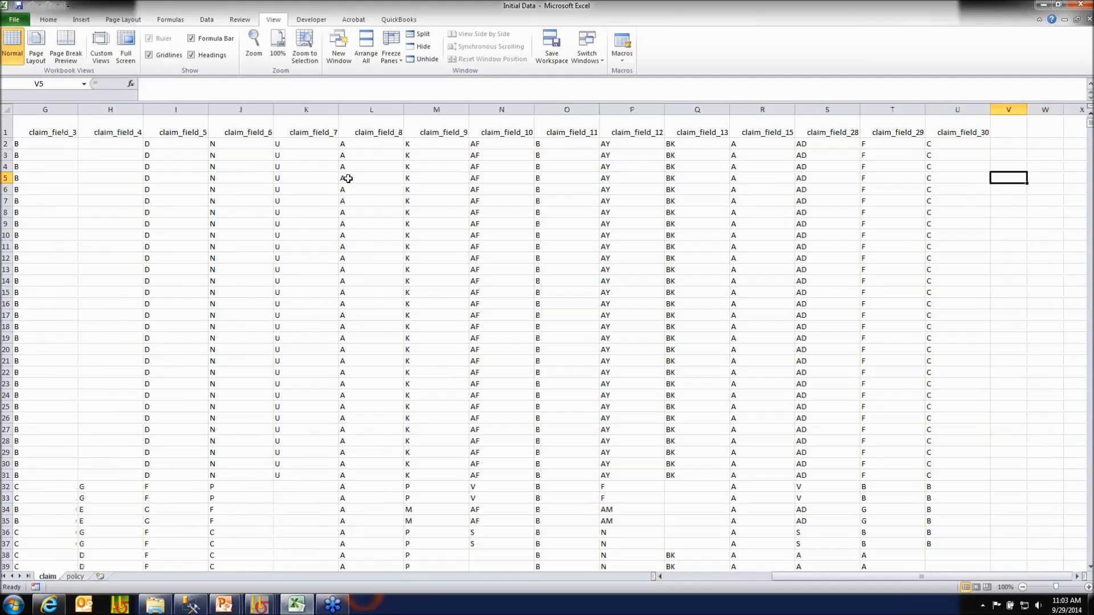
key(Right)
key(Right)
key(Right)
key(Right)
key(Right)
key(Right)
key(Right)
key(Right)
key(Right)
key(Right)
key(Right)
key(Right)
key(Right)
key(Right)
key(Right)
key(Right)
key(Right)
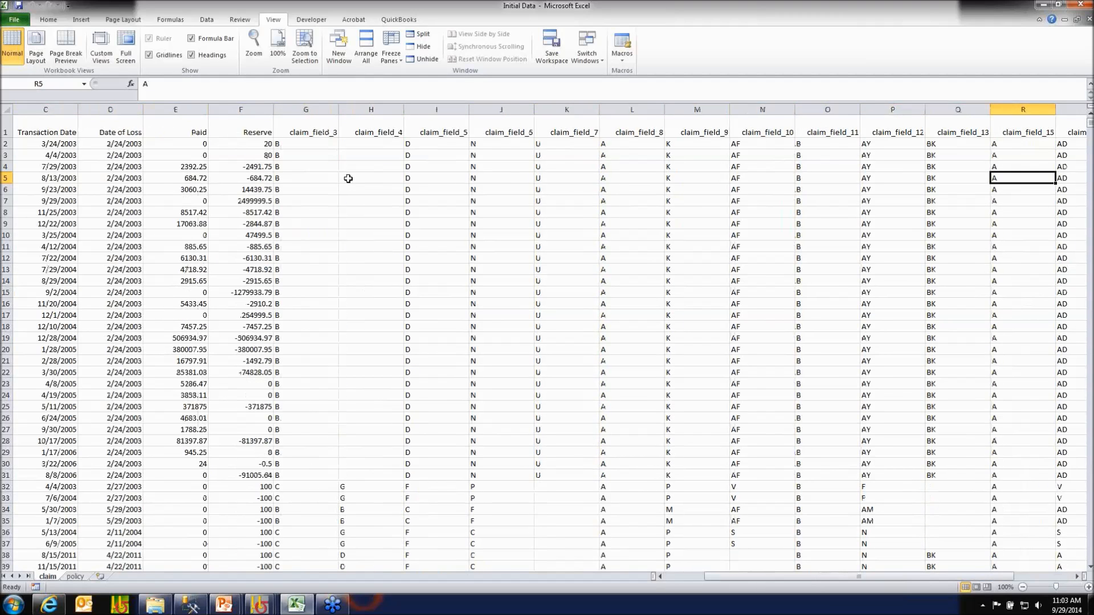
key(Left)
key(Left)
key(Left)
key(Left)
key(Left)
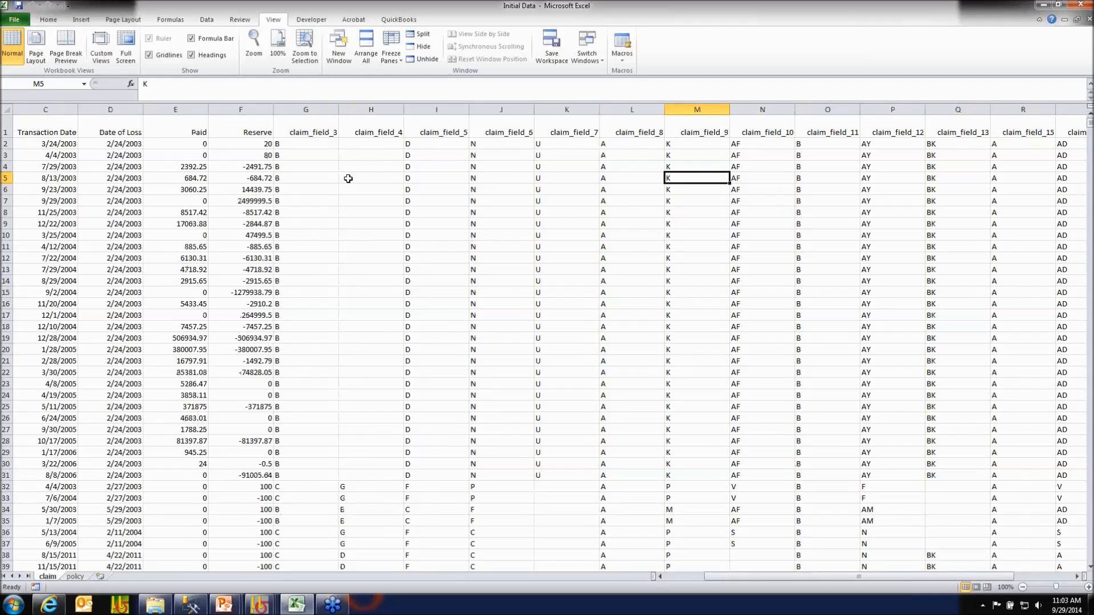
key(Left)
key(Left)
key(Left)
key(Left)
key(Left)
key(Left)
key(Left)
key(Left)
key(Left)
key(Left)
key(Left)
key(Left)
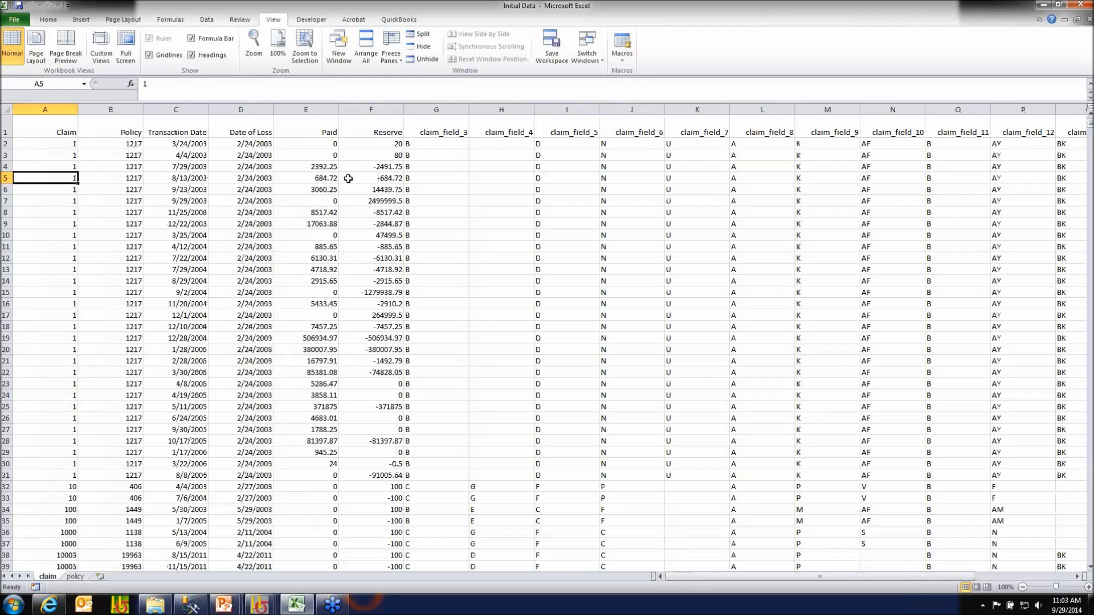
Step: Examine the Claim and Policy identifier columns in the first rows of the claim sheet
key(Up)
key(Up)
key(Up)
key(Down)
key(Down)
key(Down)
key(Down)
key(Down)
key(Down)
key(Down)
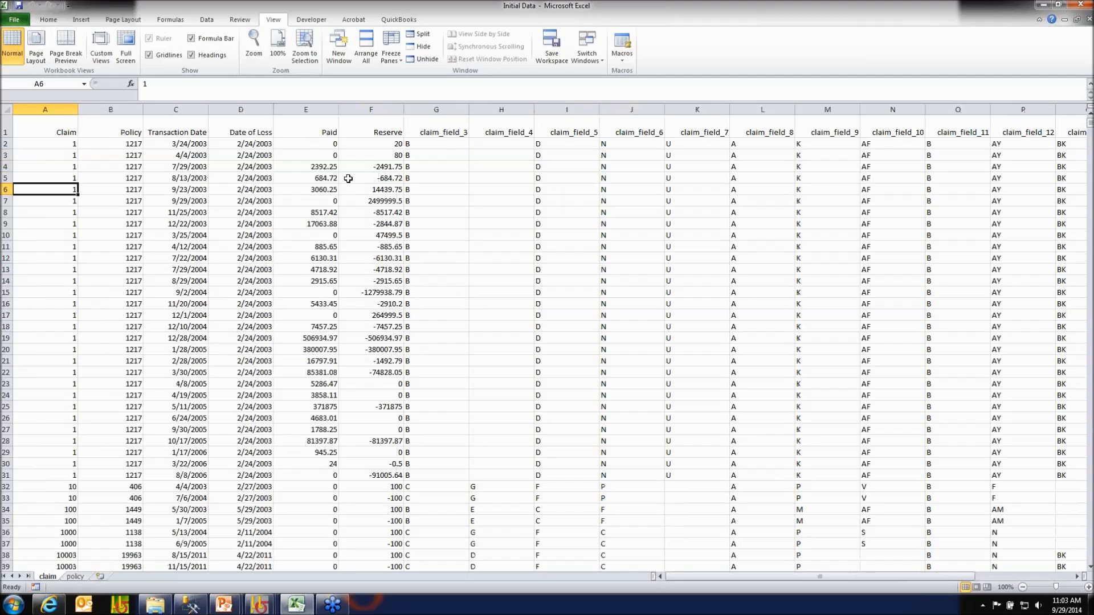
key(Right)
key(Right)
key(Up)
key(Up)
key(Left)
key(Up)
key(Up)
key(Up)
key(Up)
key(Up)
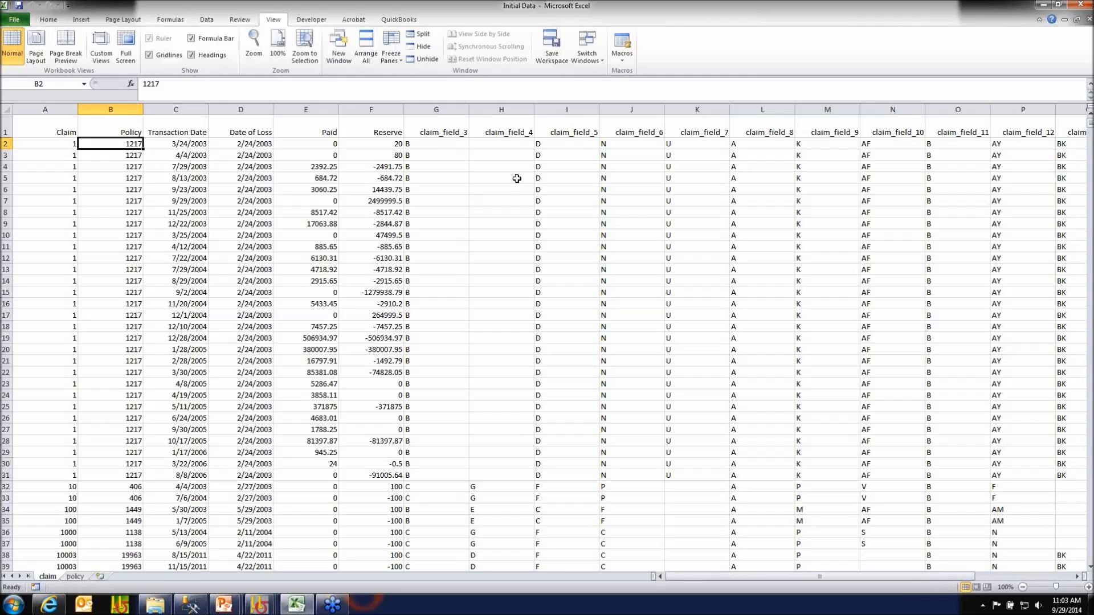
Step: Open the policy sheet and examine its EffectiveDate, Limit, Premium, Exposure and Policy columns
click(74, 577)
key(Right)
key(Right)
key(Right)
key(Right)
key(Down)
key(Down)
key(Down)
key(Down)
key(Down)
key(Up)
key(Left)
key(Left)
key(Left)
key(Left)
key(Up)
key(Up)
key(Right)
key(Right)
key(Right)
key(Left)
key(Up)
key(Left)
Step: Review the policy sheet's exposure characteristic columns, from exp_field_1 across past exp_field_18
key(Right)
key(Right)
key(Right)
key(Right)
key(Right)
key(Right)
key(Right)
key(Right)
key(Right)
key(Right)
key(Right)
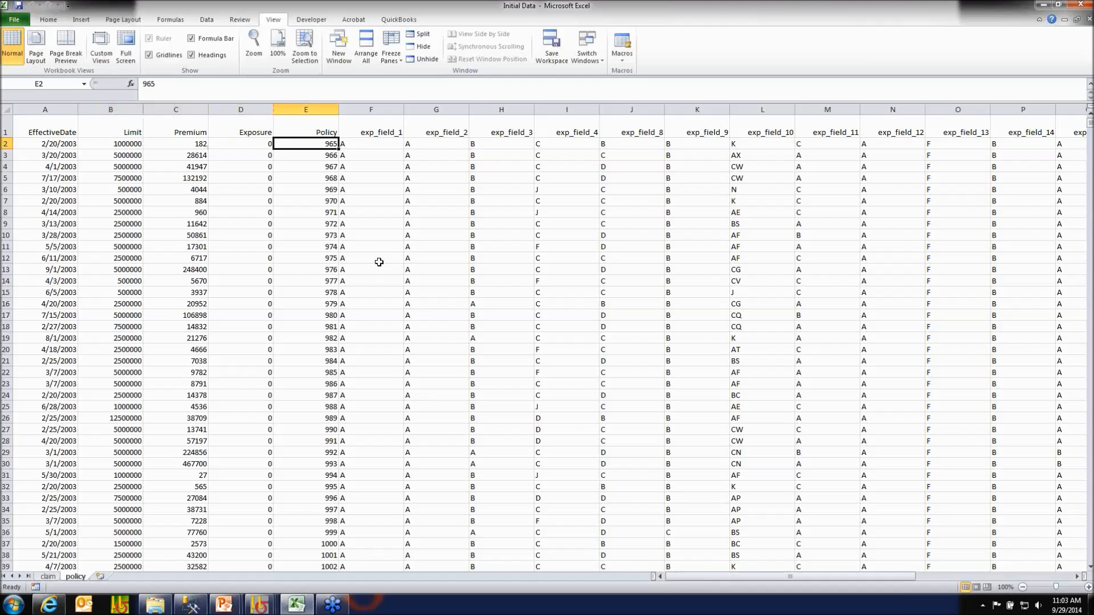
key(Right)
key(Right)
key(Right)
key(Right)
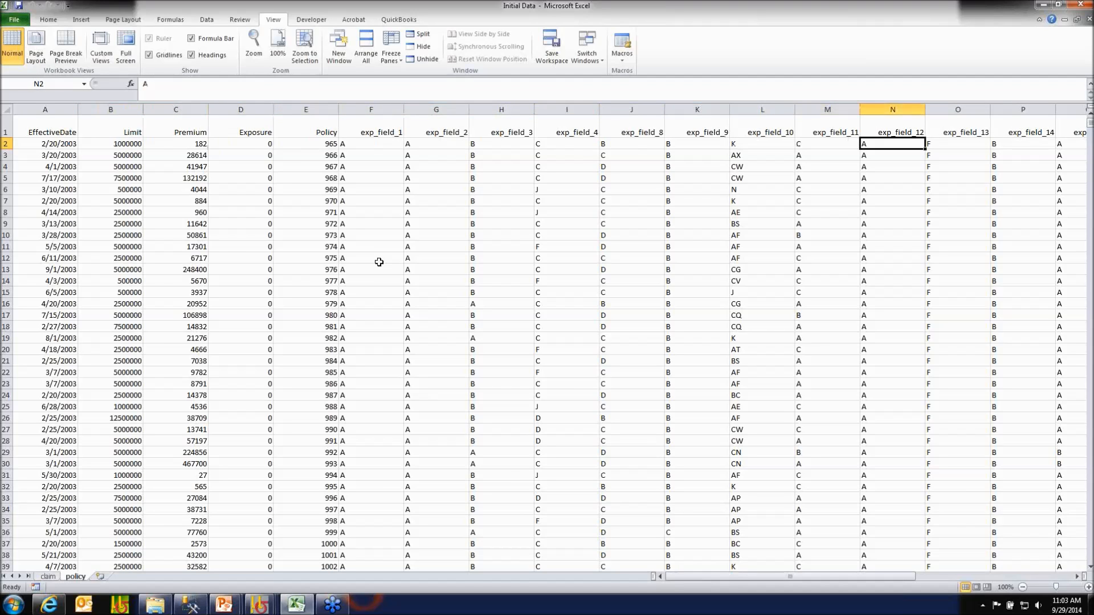
key(Left)
key(Left)
key(Left)
key(Left)
key(Left)
key(Left)
key(Left)
key(Left)
key(Left)
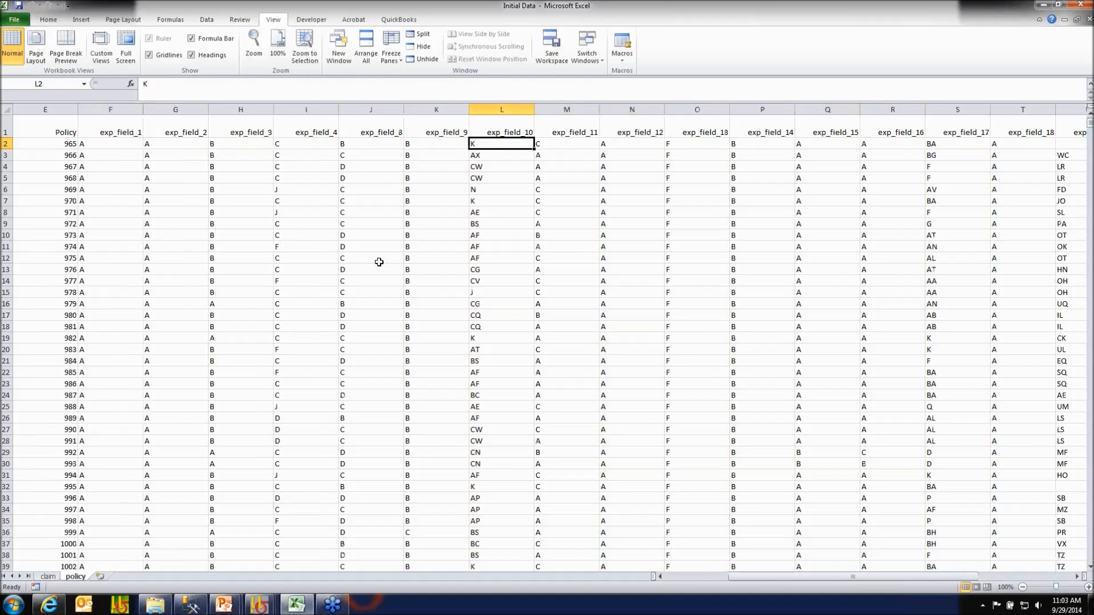
Step: Review the policy sheet's exposure characteristic values along the first record, around exp_field_8 to exp_field_10
key(Right)
key(Right)
key(Right)
key(Right)
key(Right)
key(Right)
key(Right)
key(Right)
key(Right)
key(Right)
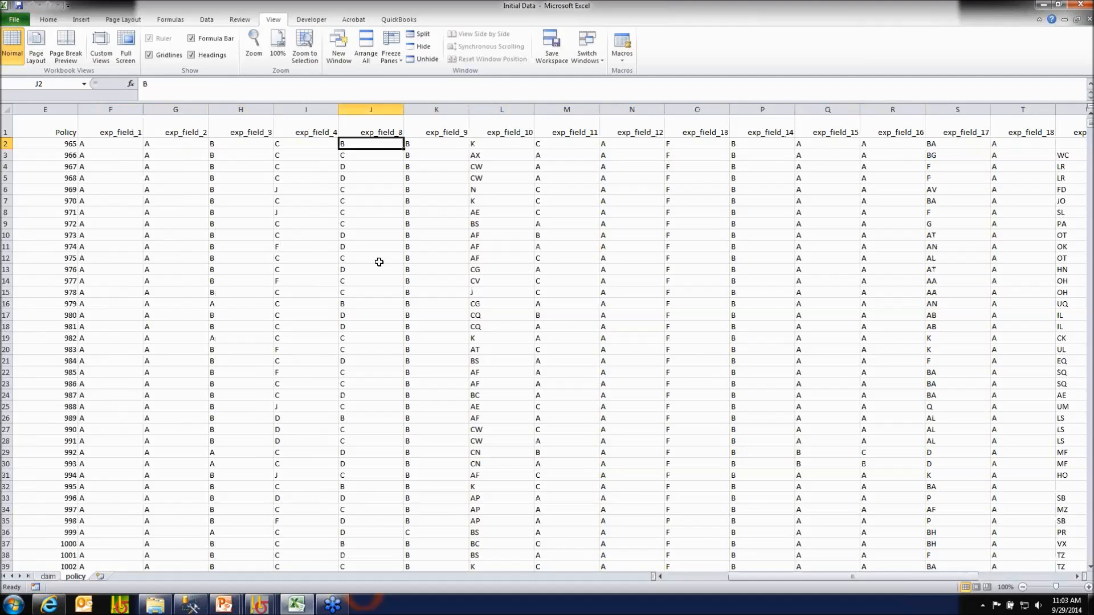
key(Right)
key(Right)
key(Right)
key(Right)
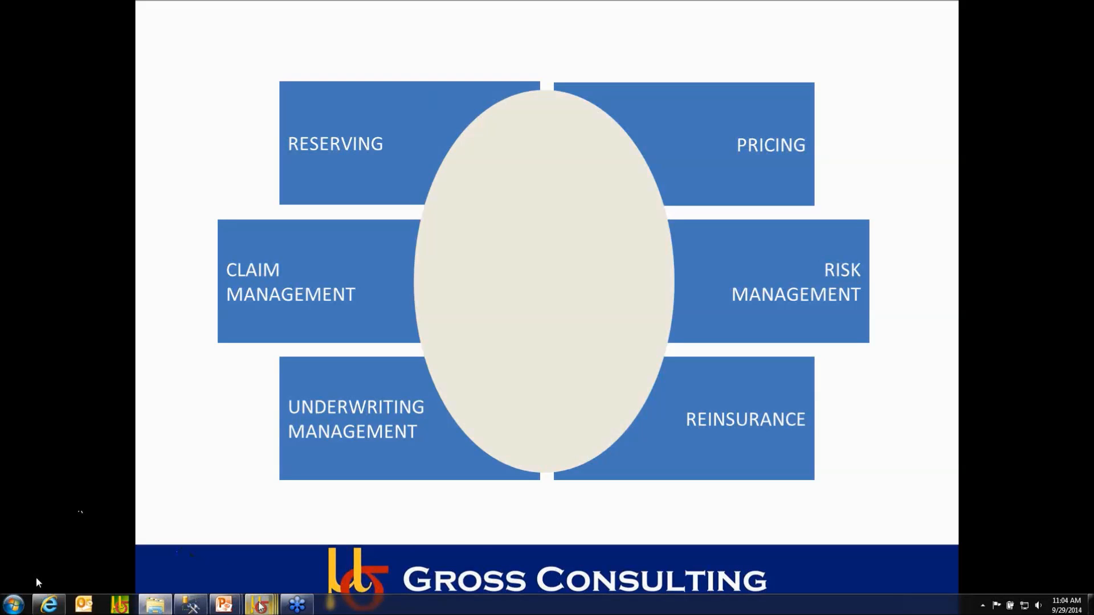
Step: Switch to Cognalysis CLCM and start loading the claim transaction data from an Excel file
click(134, 543)
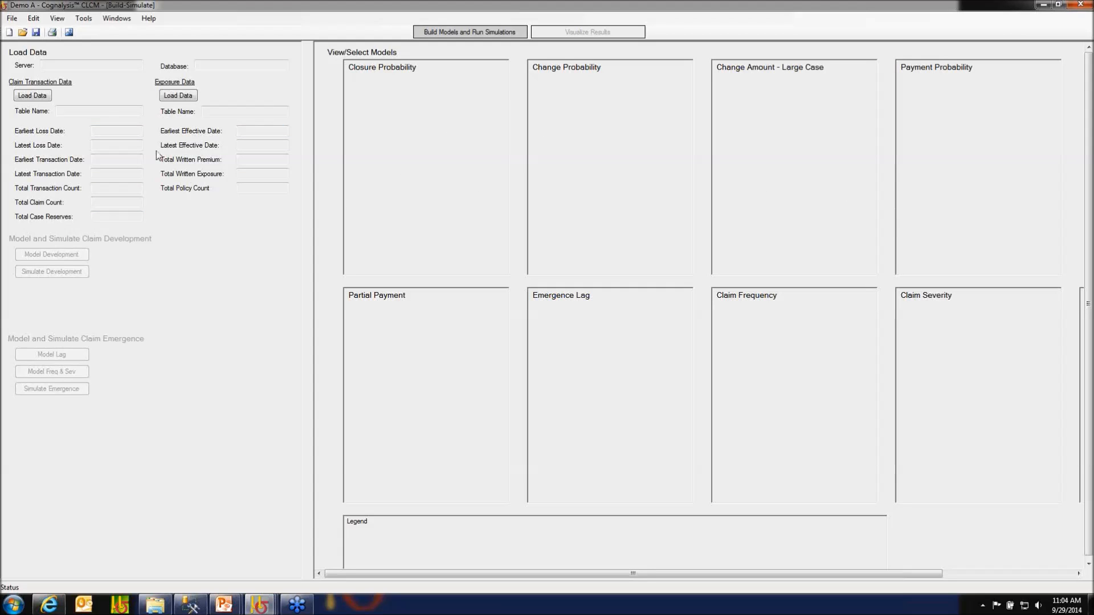
click(32, 96)
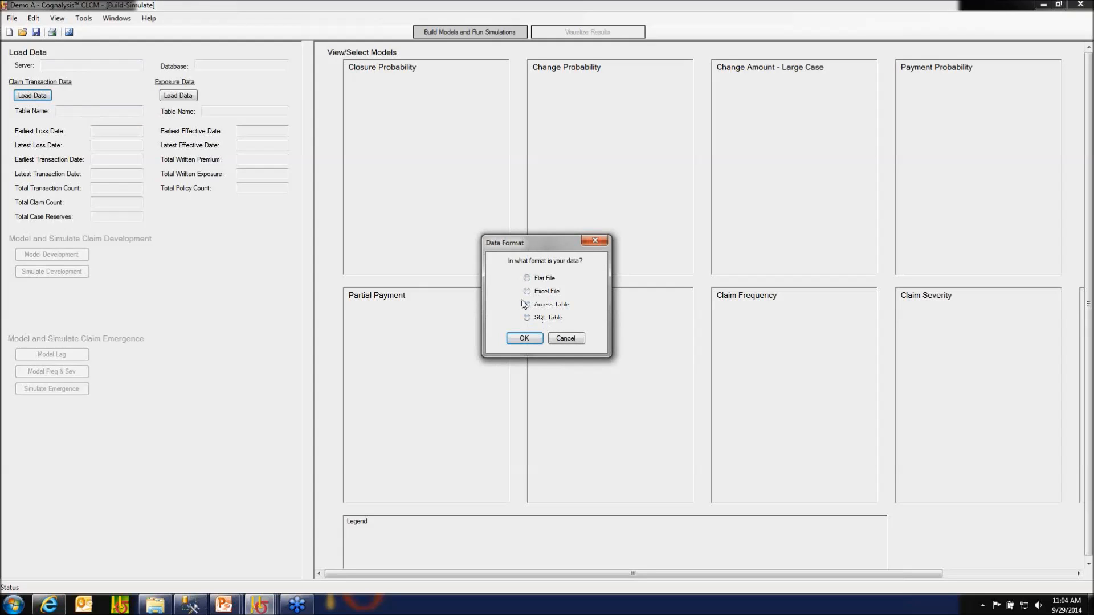
click(526, 291)
click(521, 338)
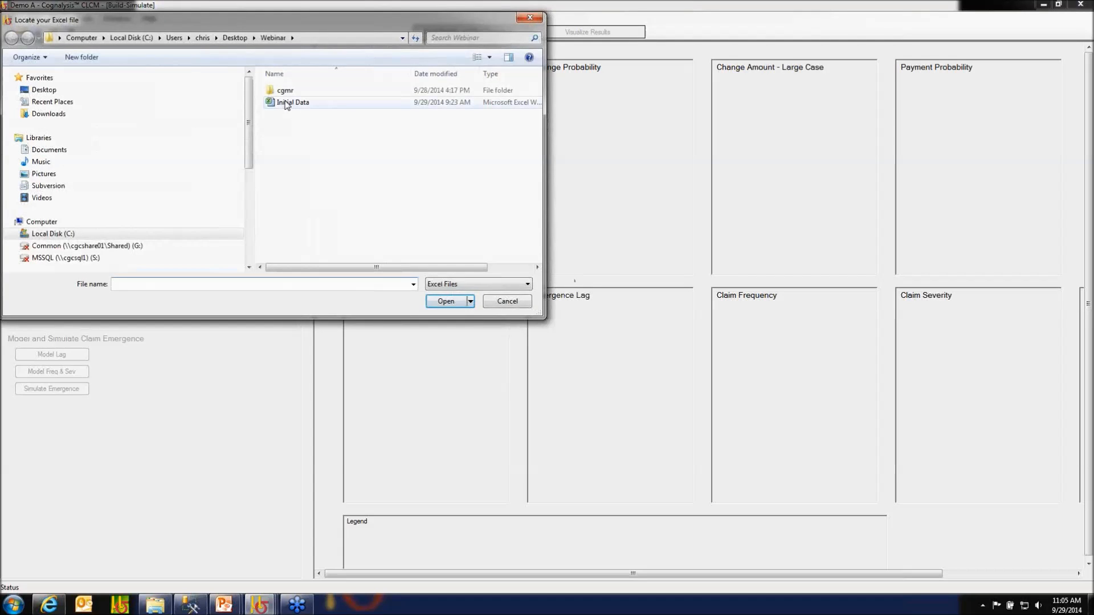
Step: Open the Initial Data workbook and use its claim$ sheet, with the first row as column names, as the source
click(280, 105)
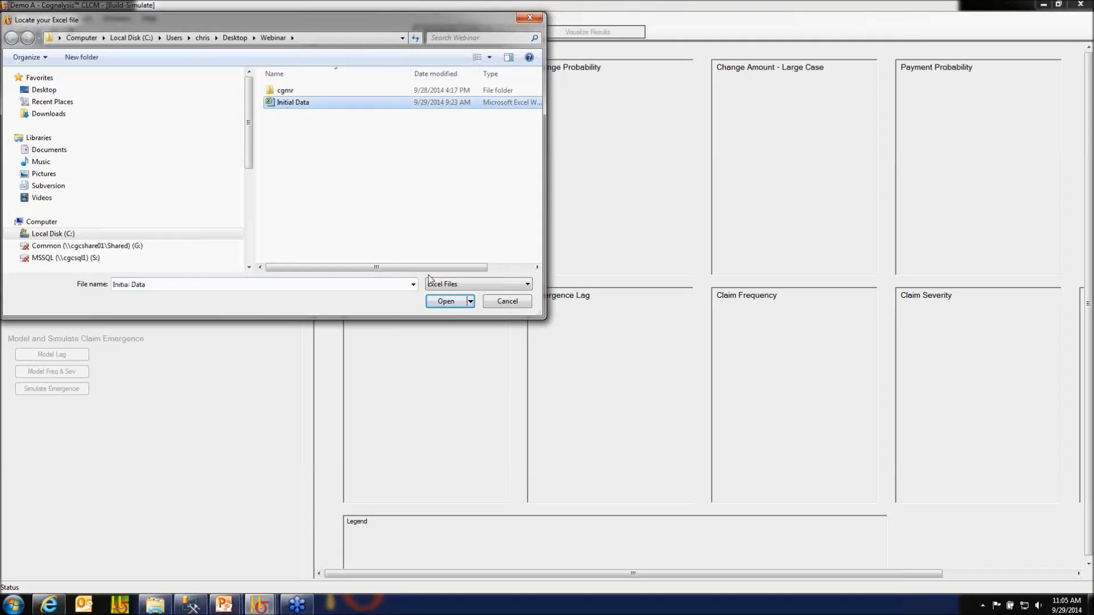
click(446, 302)
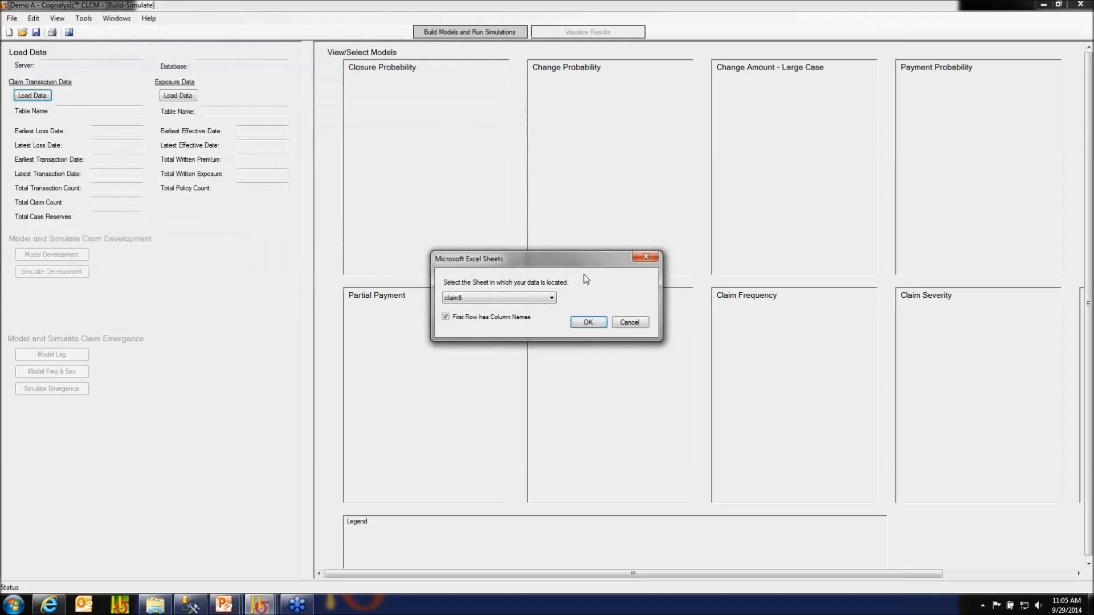
click(552, 297)
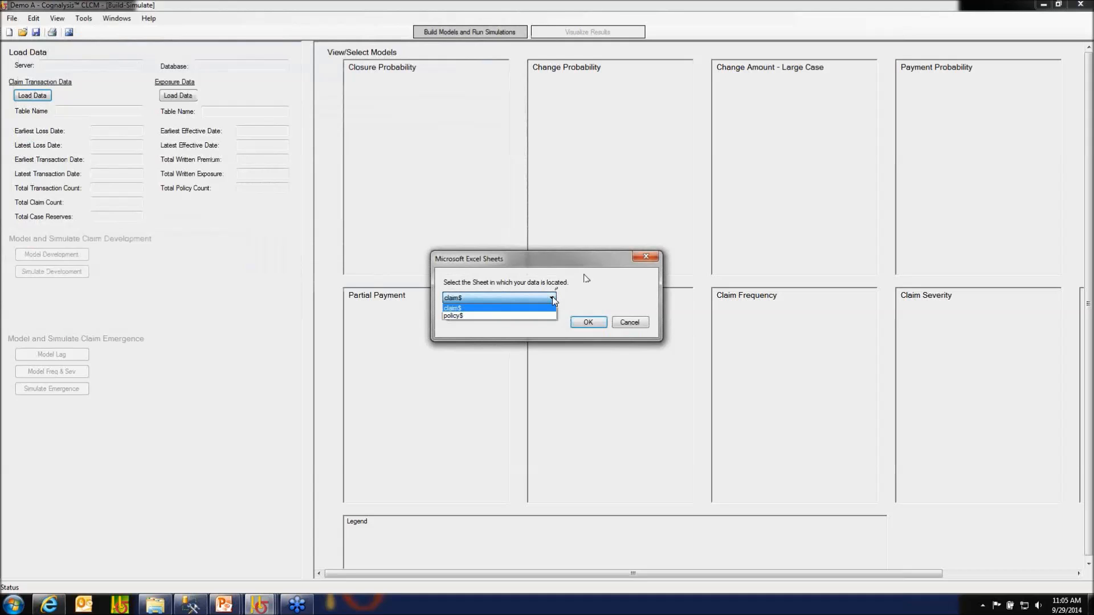
click(552, 297)
click(587, 323)
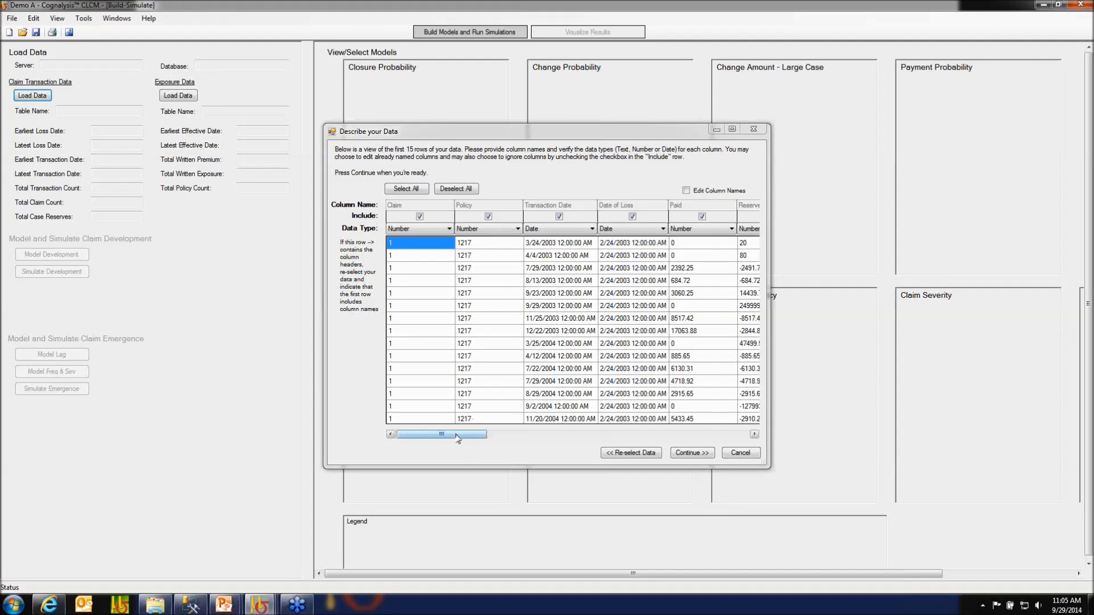
Step: Check the claim columns and their data types, keep Transaction Date as Date, and accept the data description
mouse_move(457, 439)
mouse_down()
mouse_move(522, 446)
mouse_move(444, 449)
mouse_up()
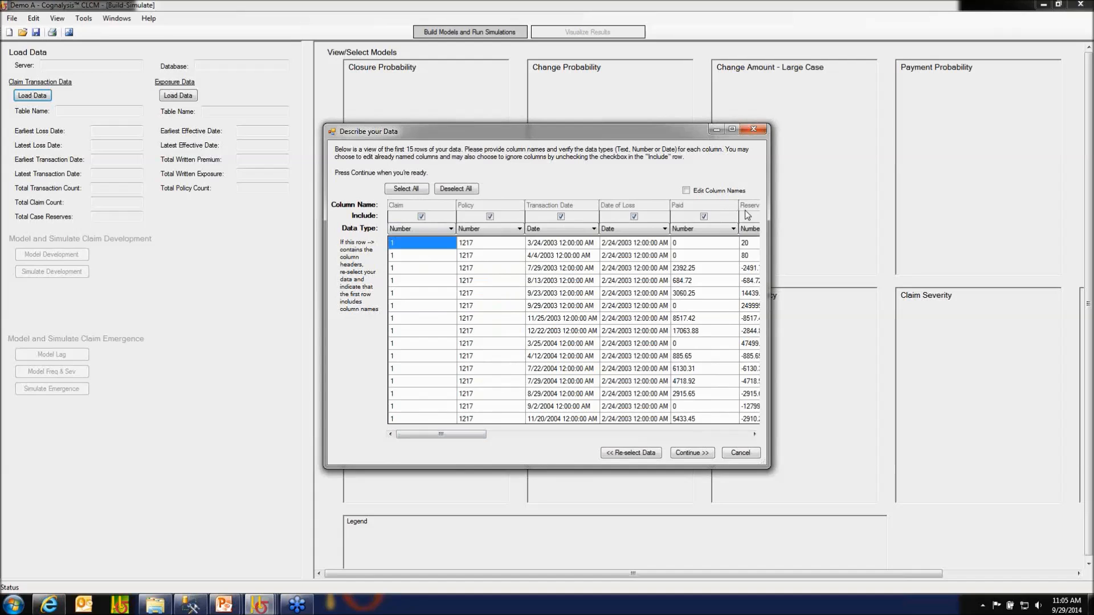
drag(459, 436, 421, 439)
click(582, 230)
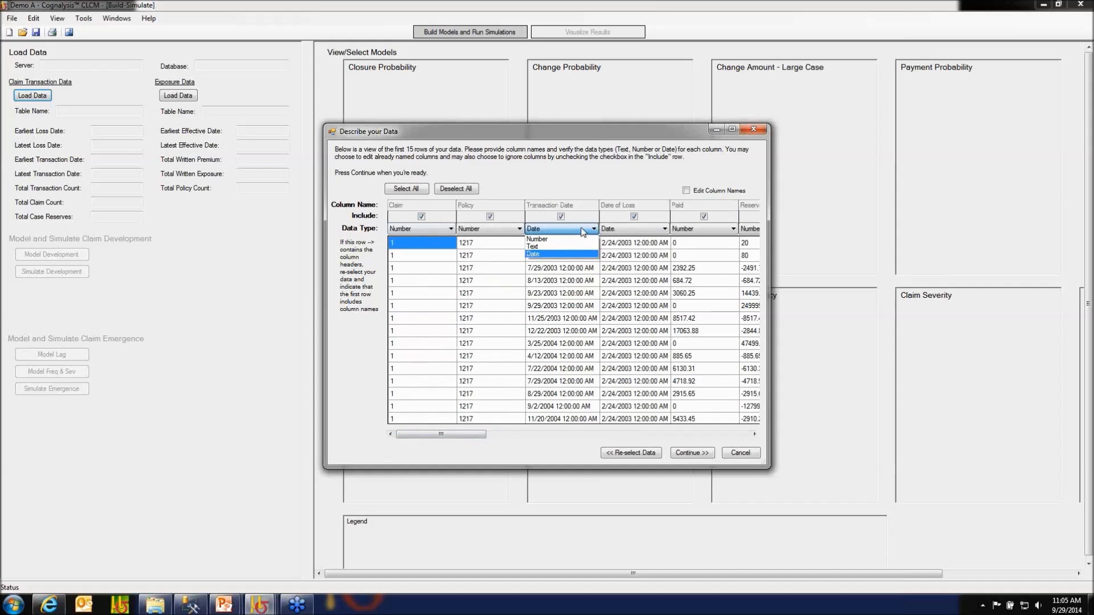
click(583, 230)
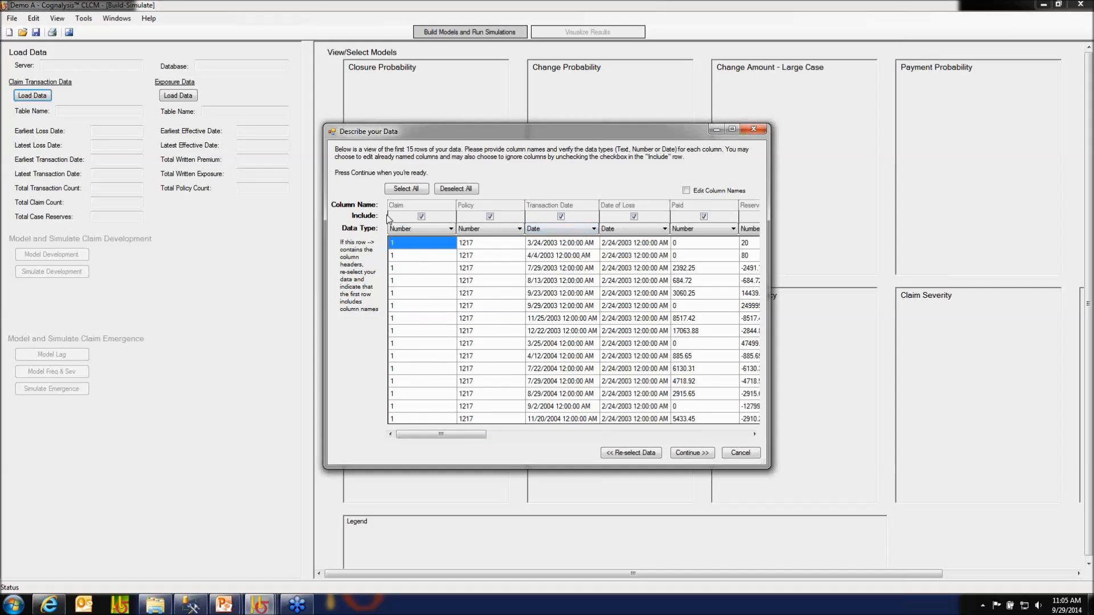
key(Return)
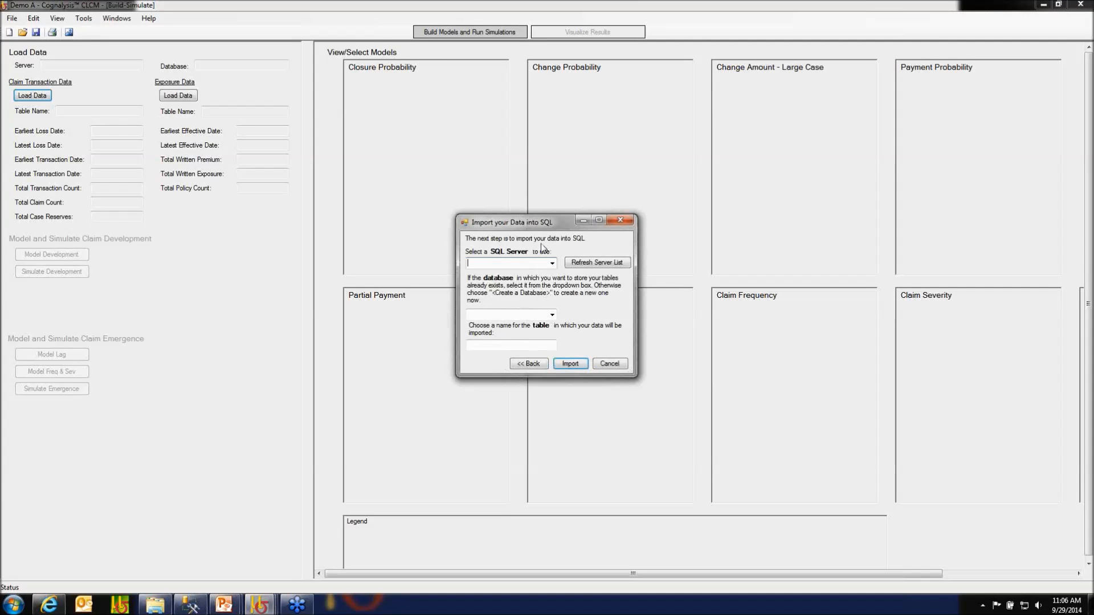
Step: Choose SQL Server CGC164618 for the import and create a new database named demo1
click(552, 263)
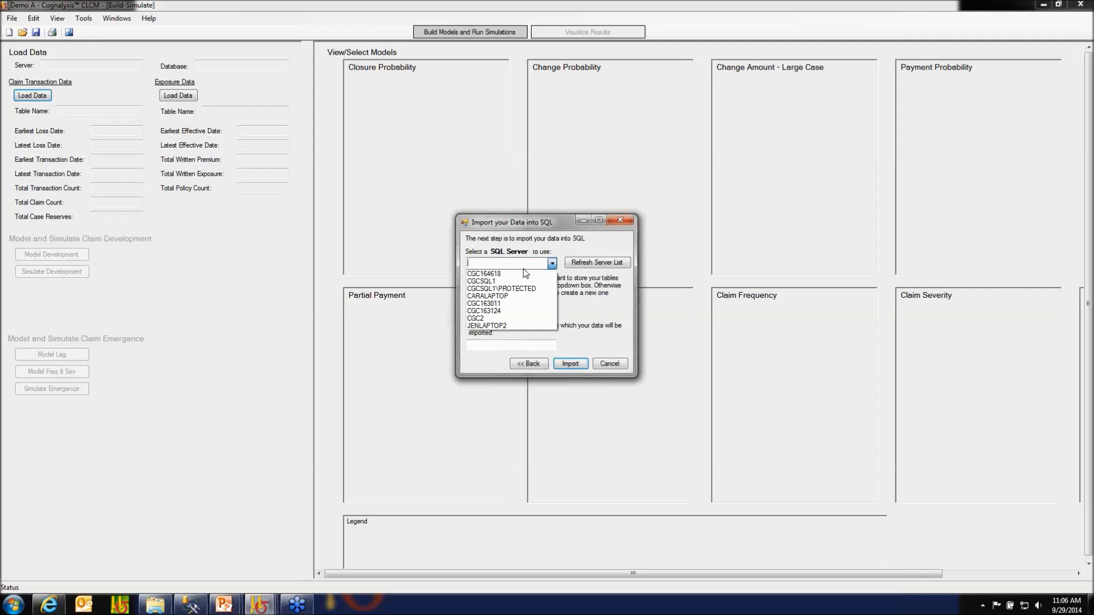
click(485, 275)
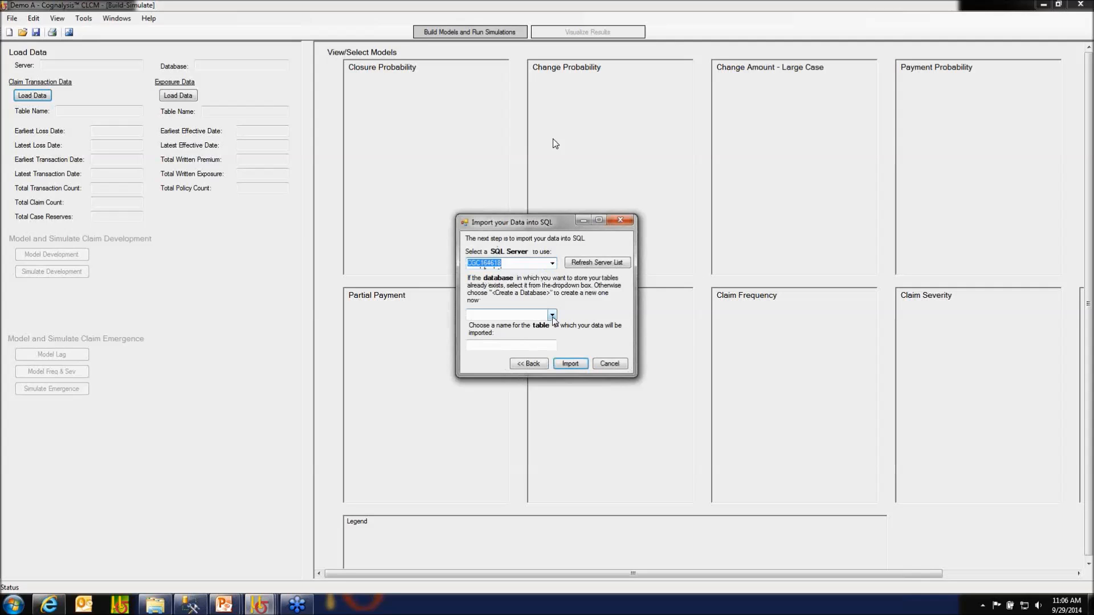
click(552, 315)
click(494, 326)
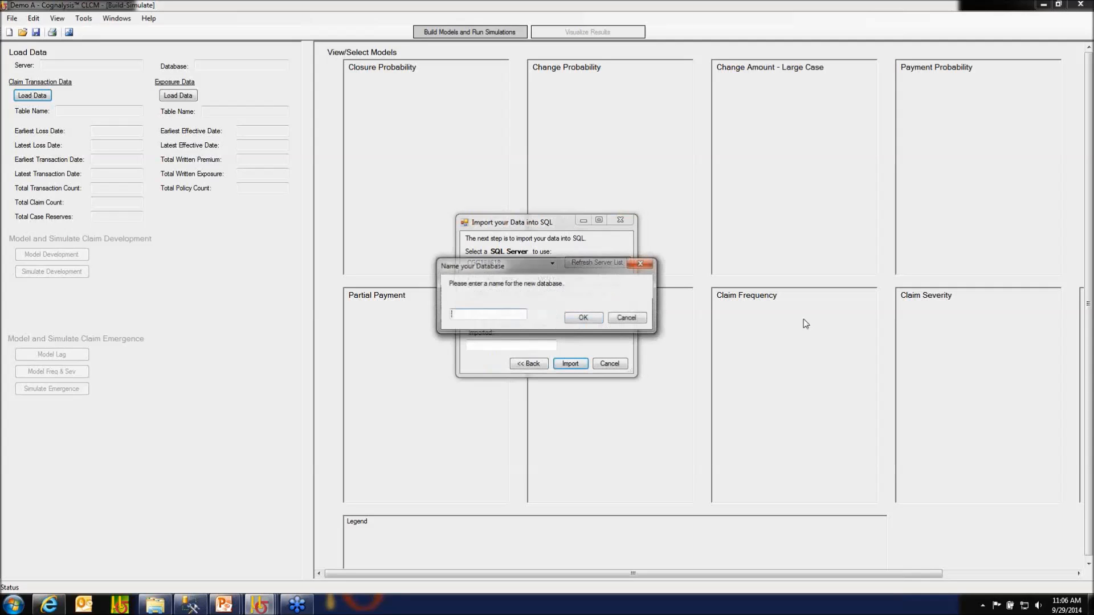
text(demo1)
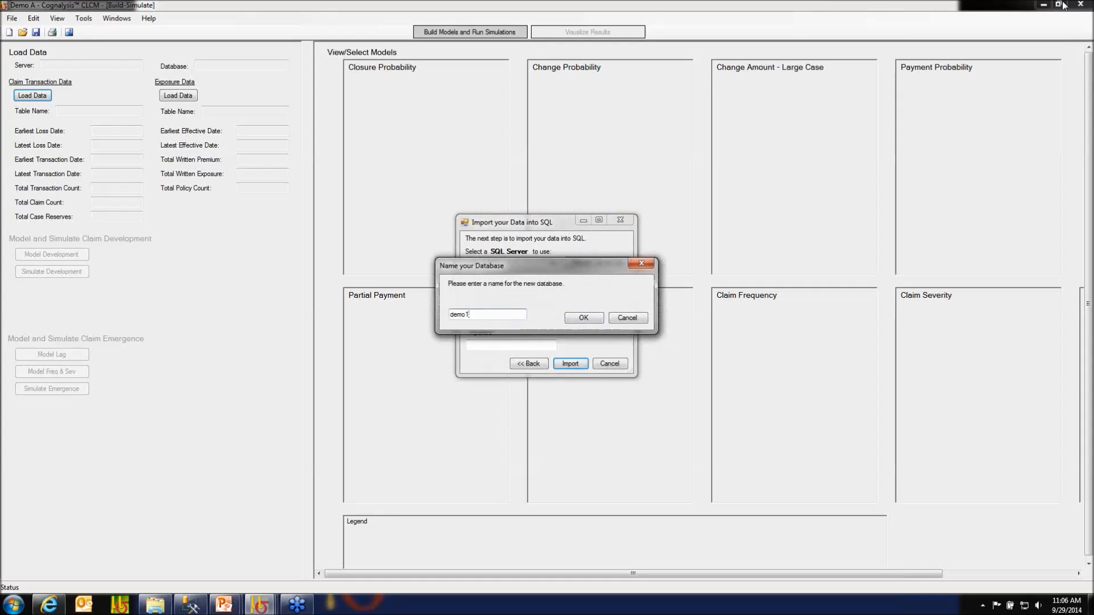
click(576, 319)
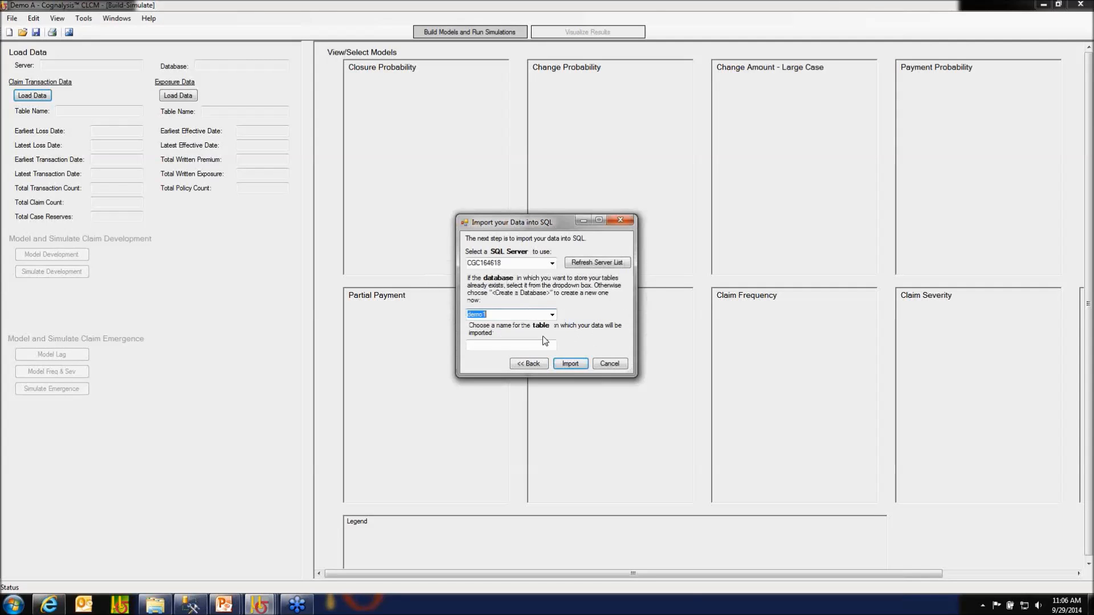
Step: Name the destination table claimtransaction and import the claim data into SQL
click(495, 345)
text(claimtransaction)
click(570, 364)
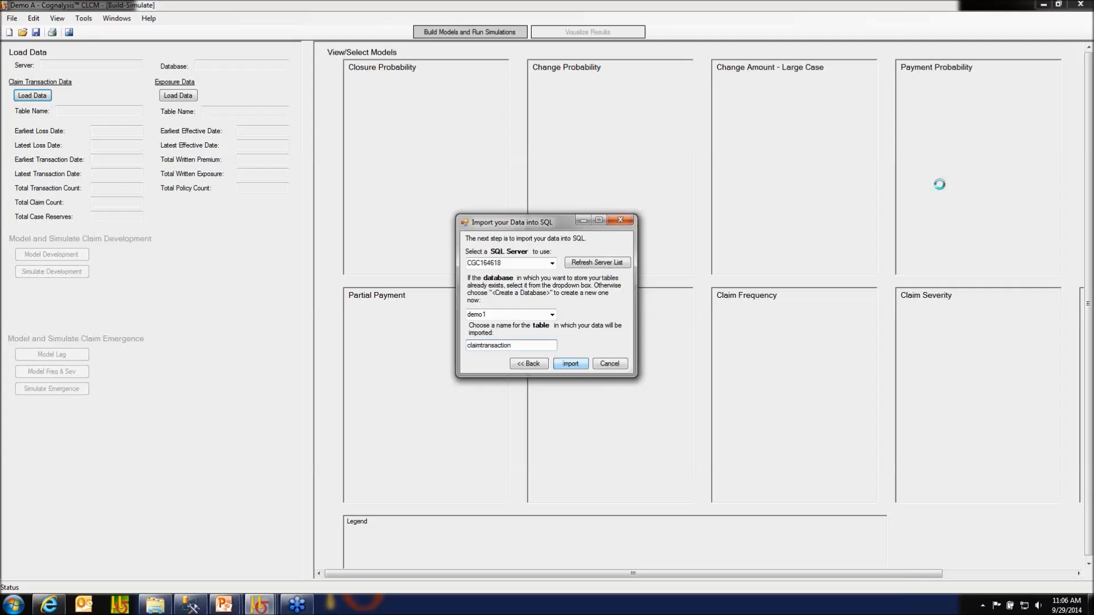
Step: Review the null counts per imported column, and specify that Loss and DCC are combined in the data
drag(570, 299, 572, 329)
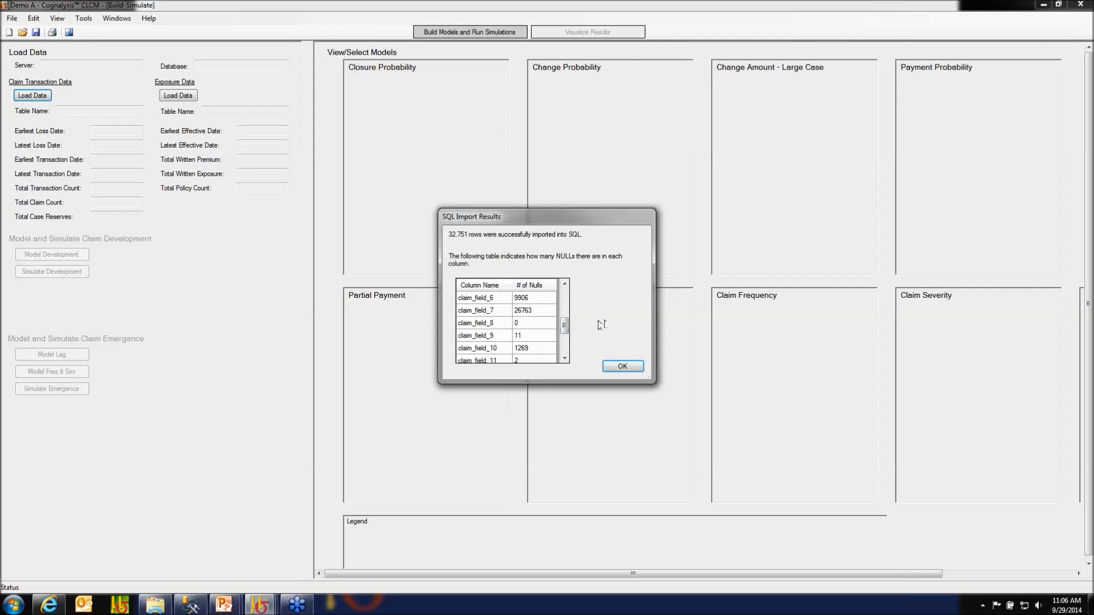
drag(565, 327, 564, 290)
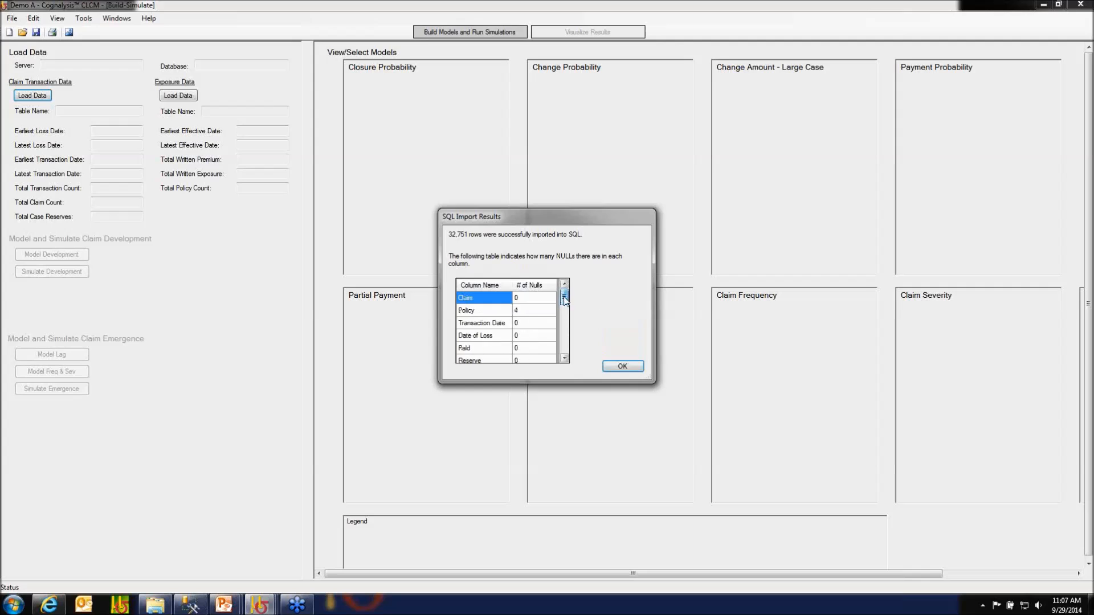
click(622, 366)
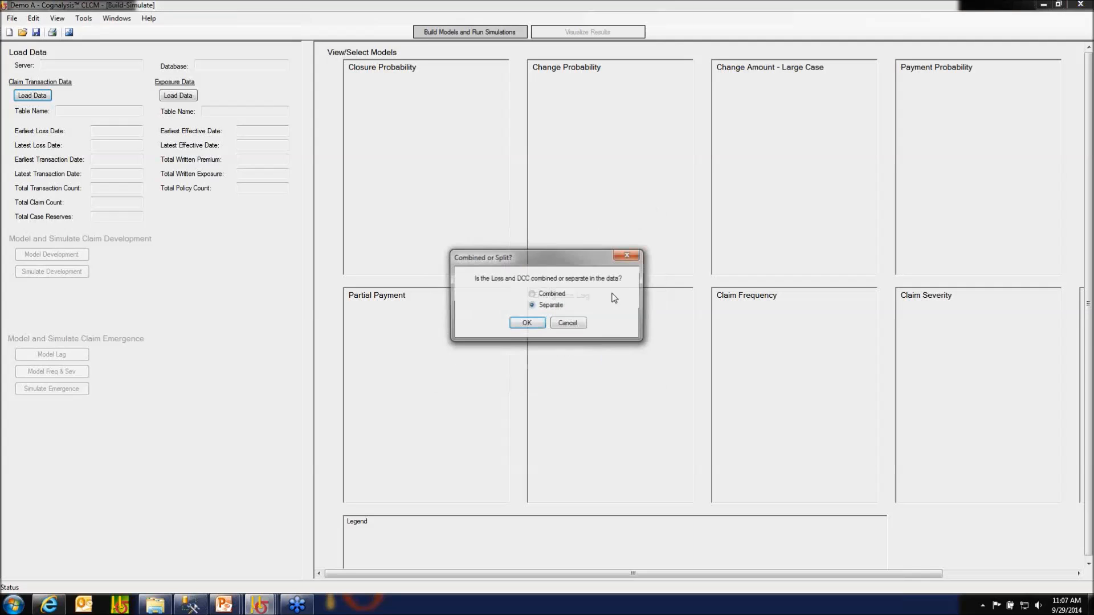
click(531, 294)
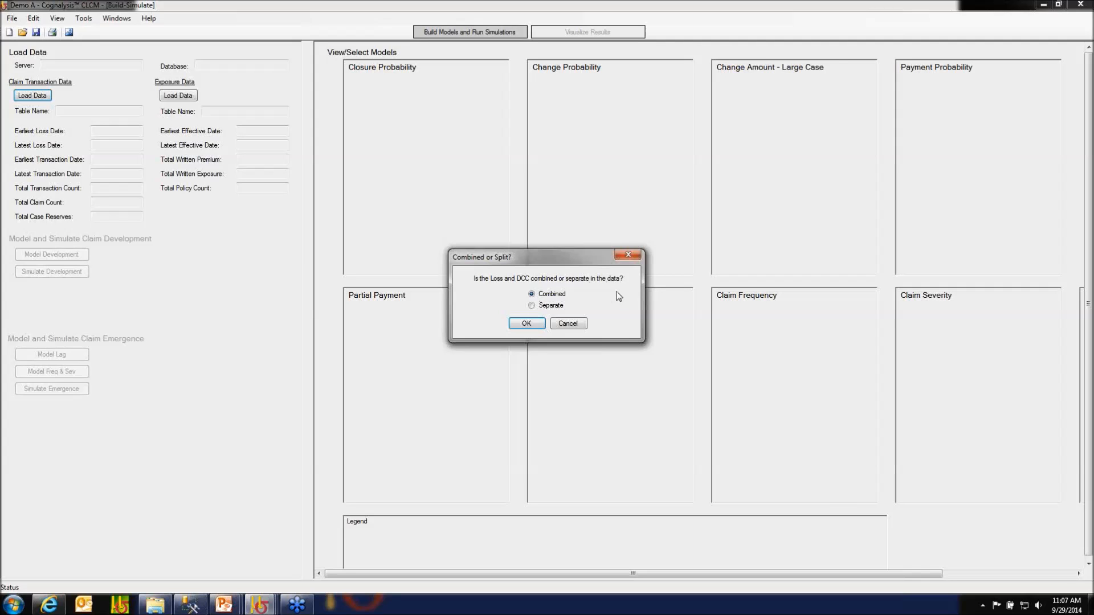
key(Return)
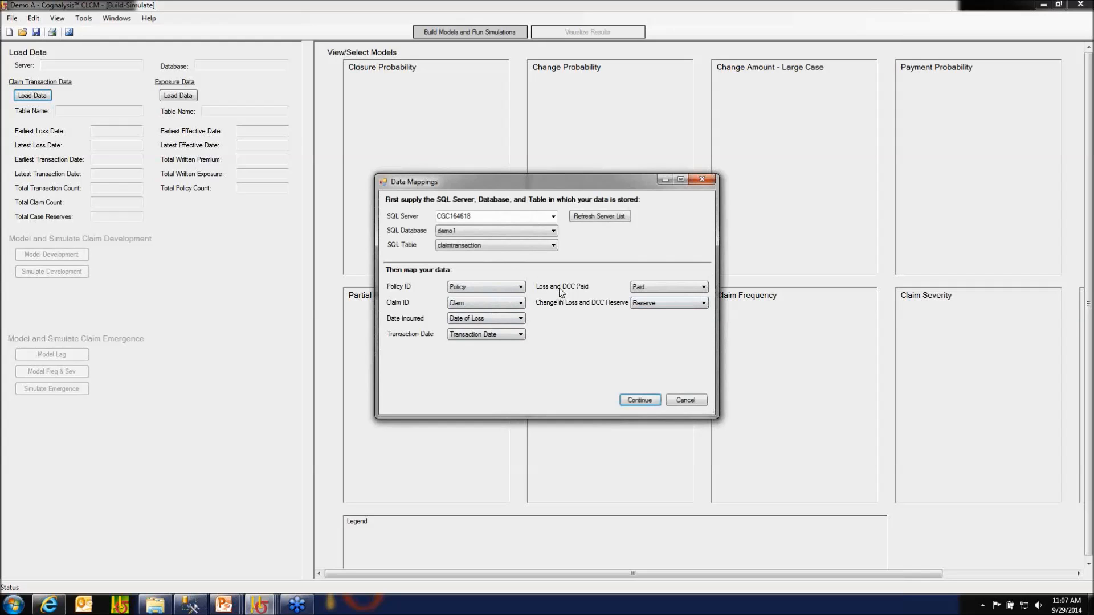
Step: Check the column choices for Claim ID, keep it mapped to Claim, and accept the data mappings
click(521, 303)
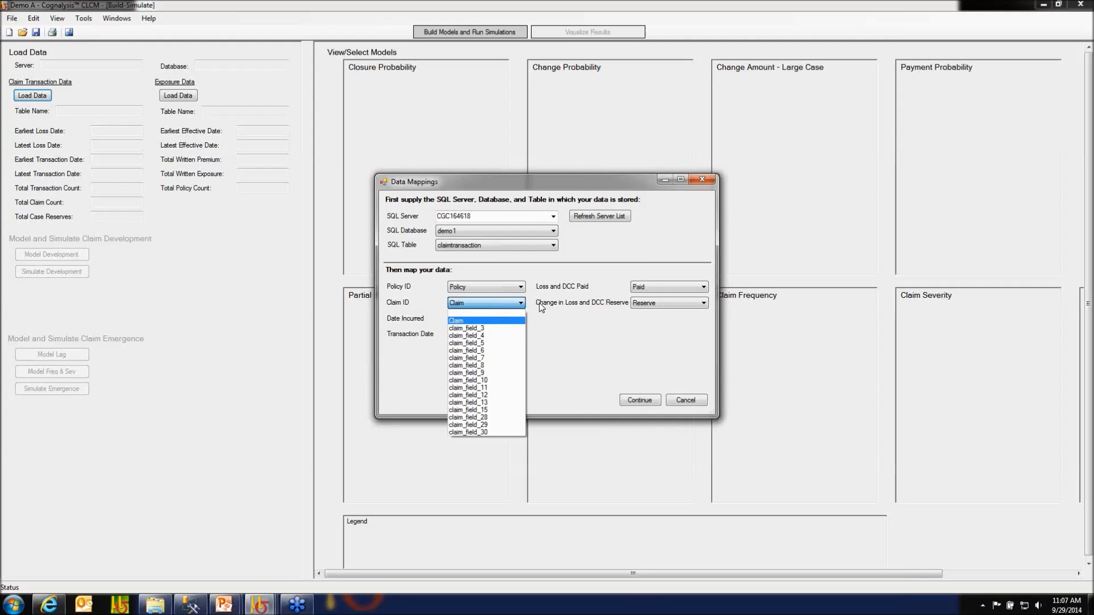
click(540, 309)
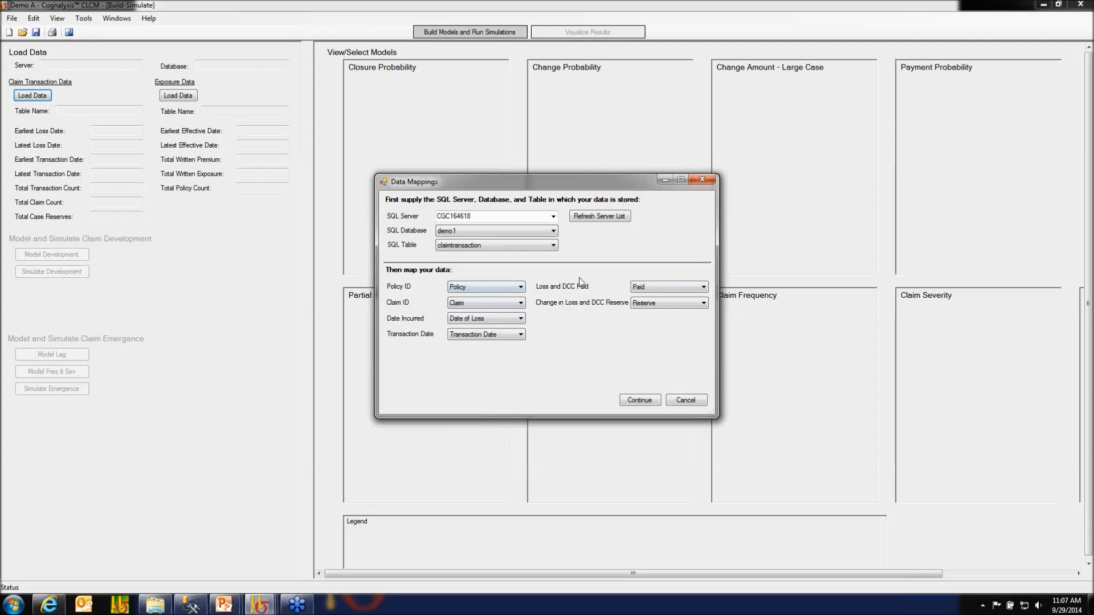
click(521, 303)
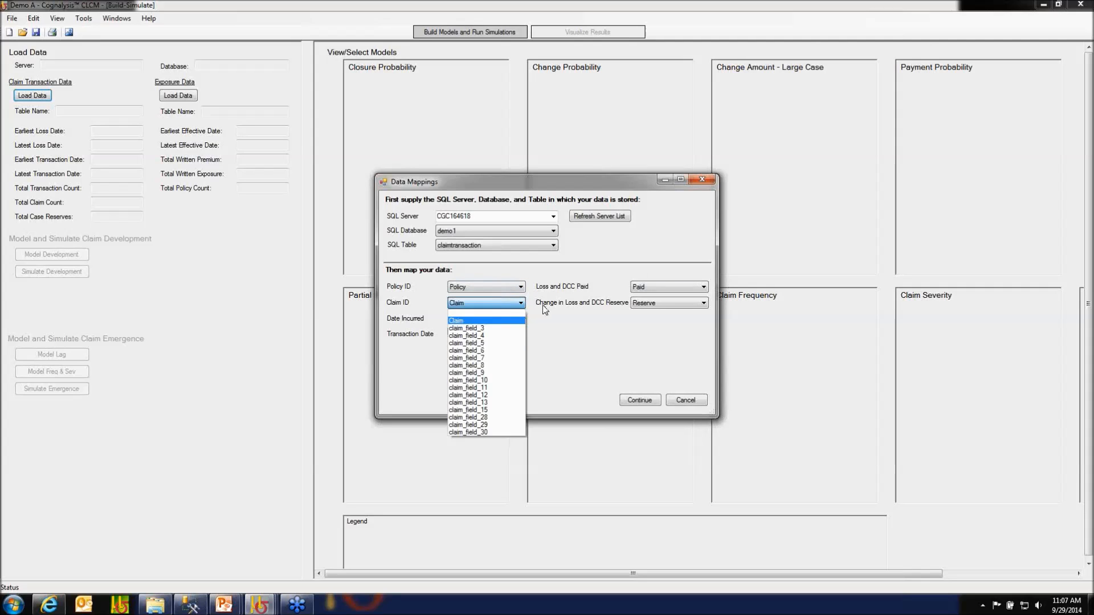
click(523, 303)
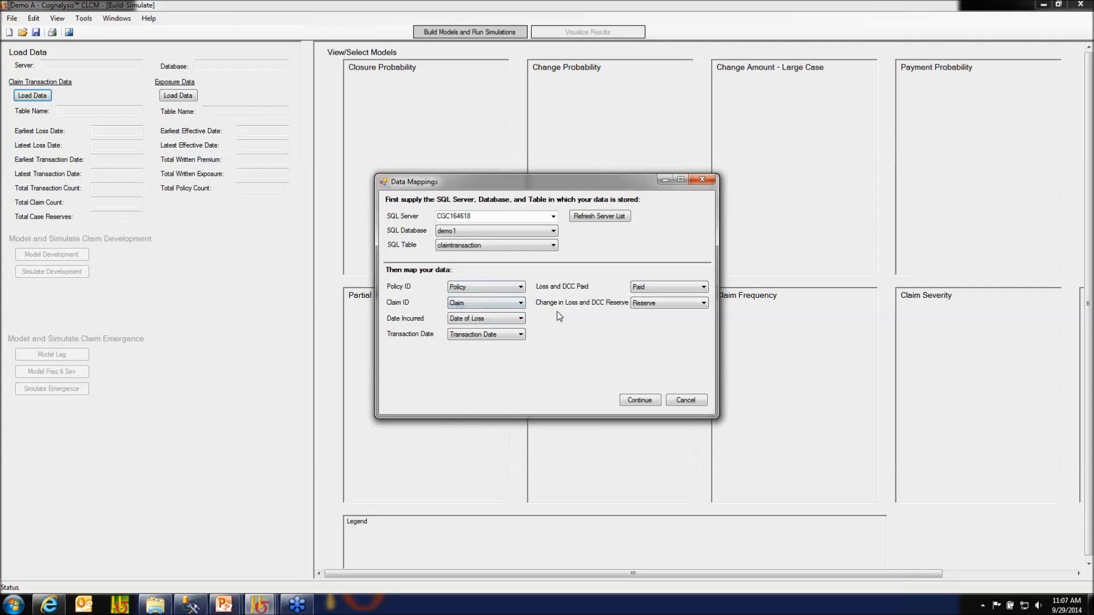
click(637, 400)
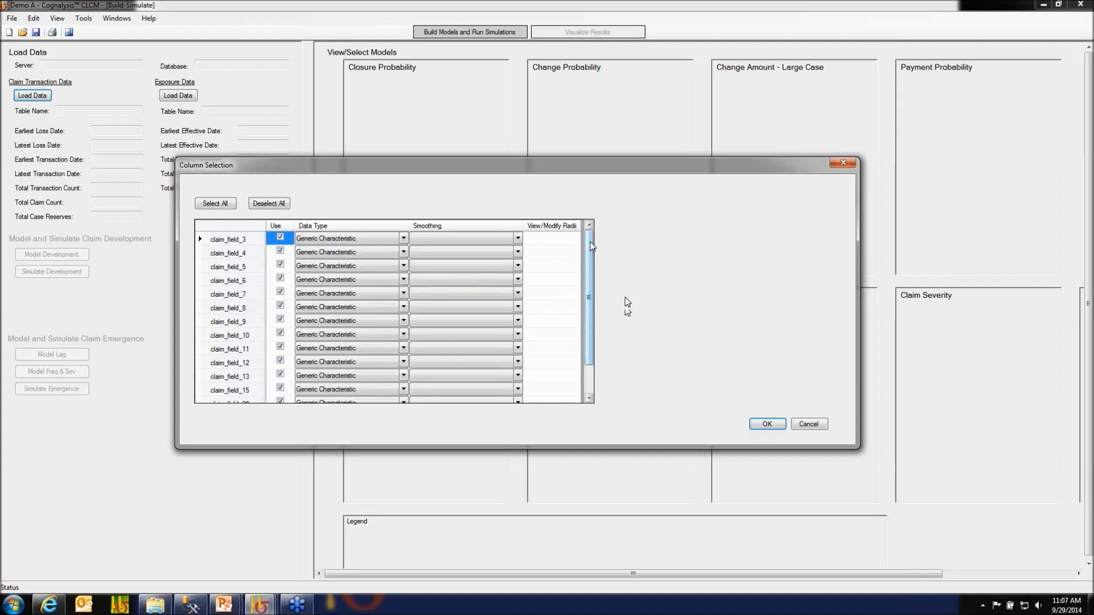
Step: Examine the value distributions of claim_field_4 and claim_field_5 and the data type options, and accept the columns as Generic Characteristic
scroll(596, 262, down, 1)
scroll(595, 262, up, 1)
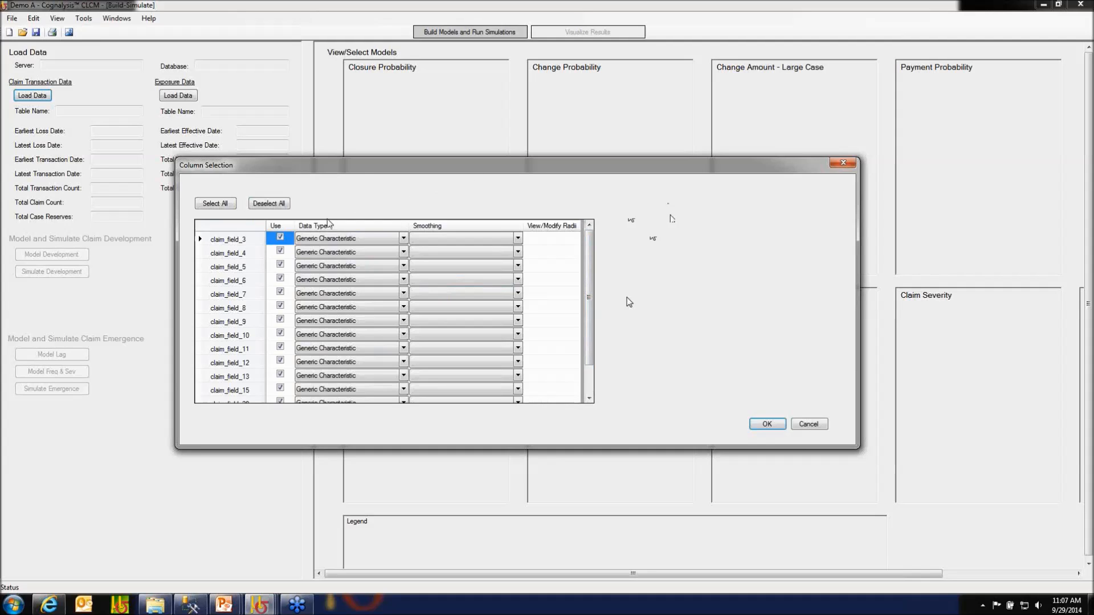
click(222, 255)
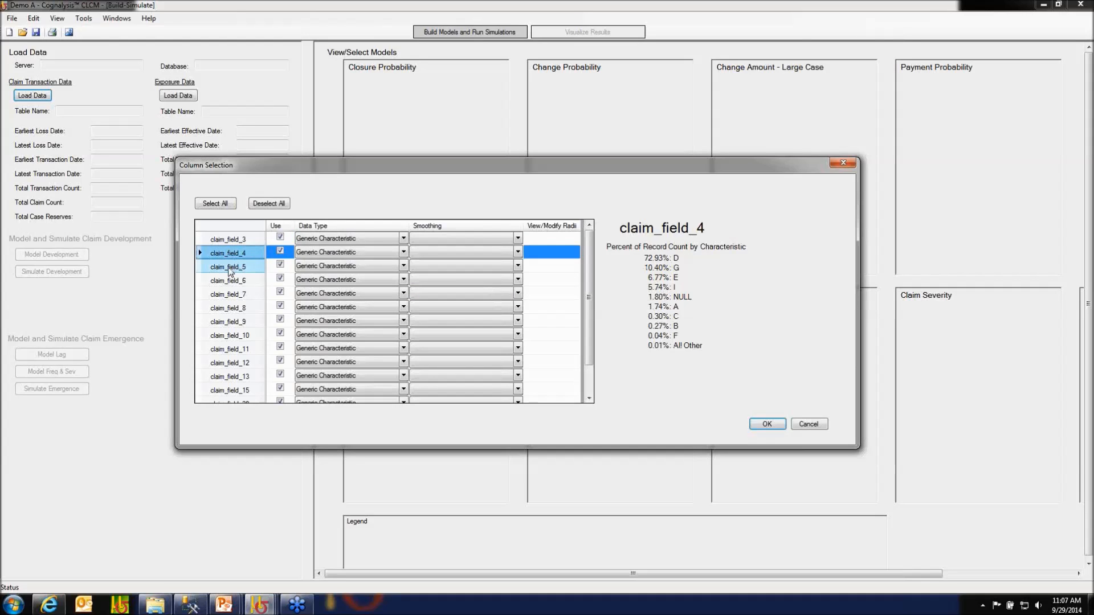
click(227, 267)
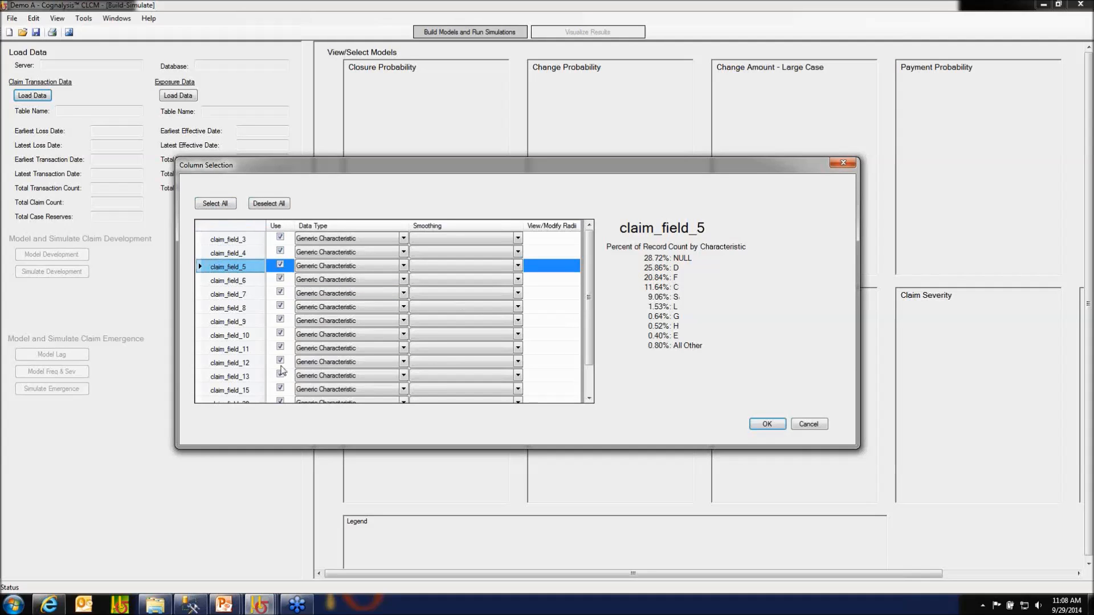
click(404, 253)
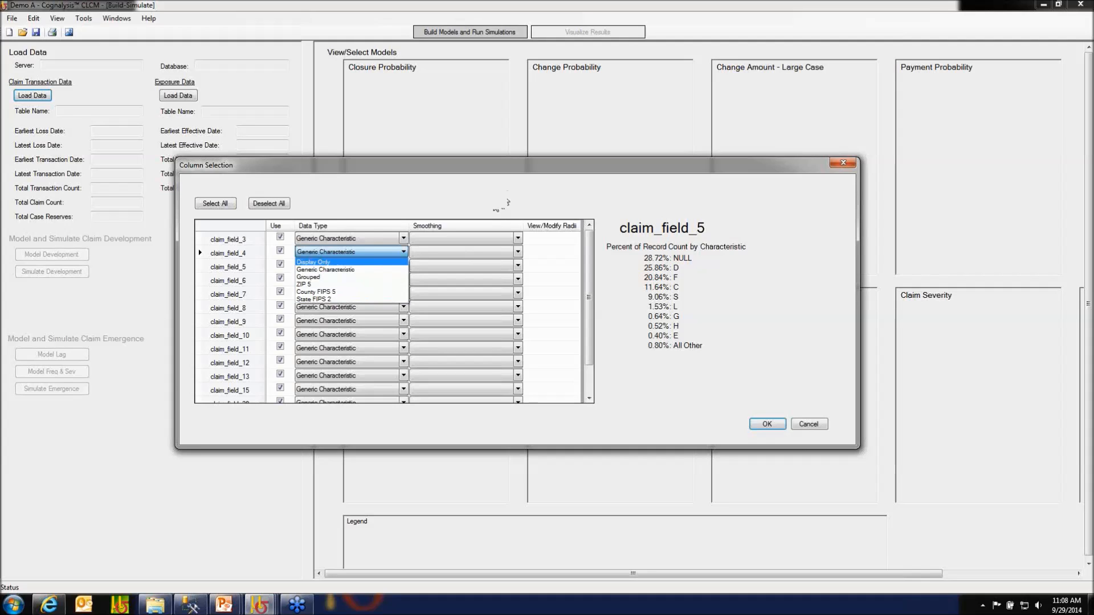
click(520, 199)
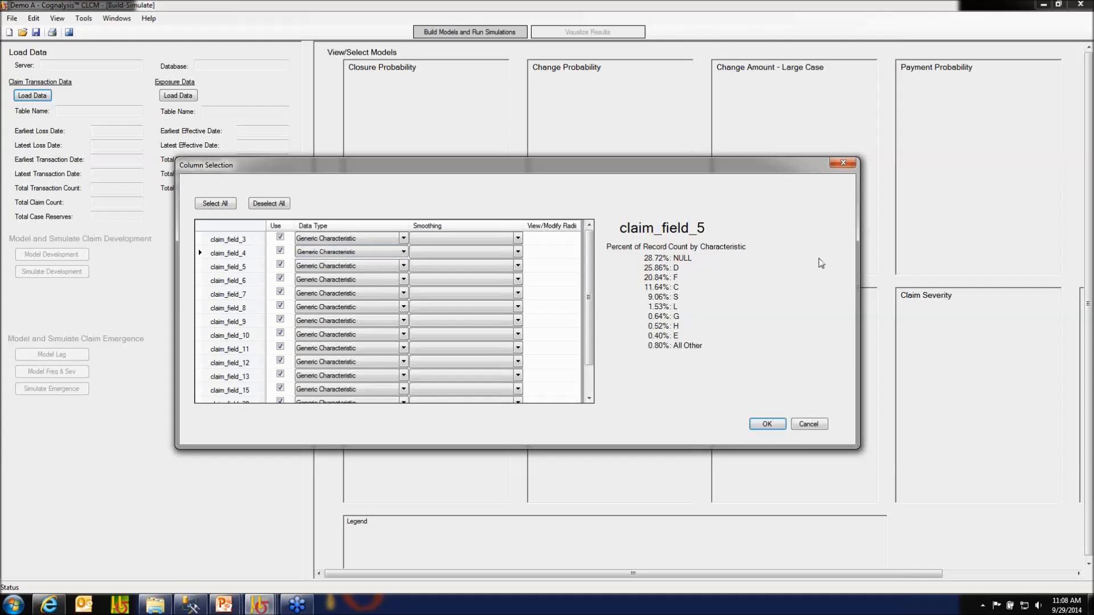
click(767, 425)
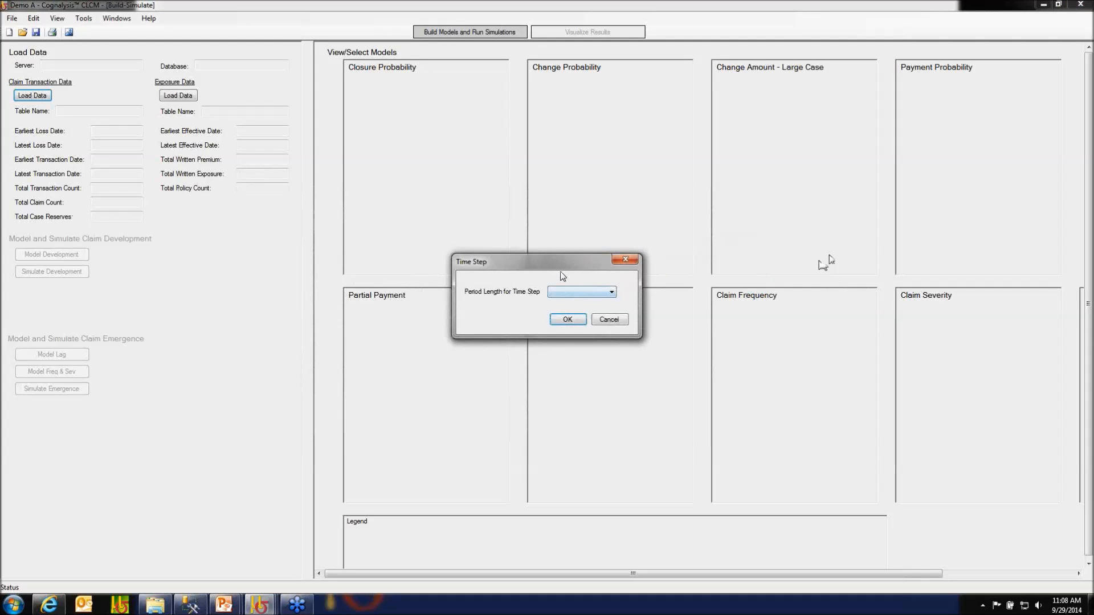
Step: Set the period length for the time step to Annual
click(611, 291)
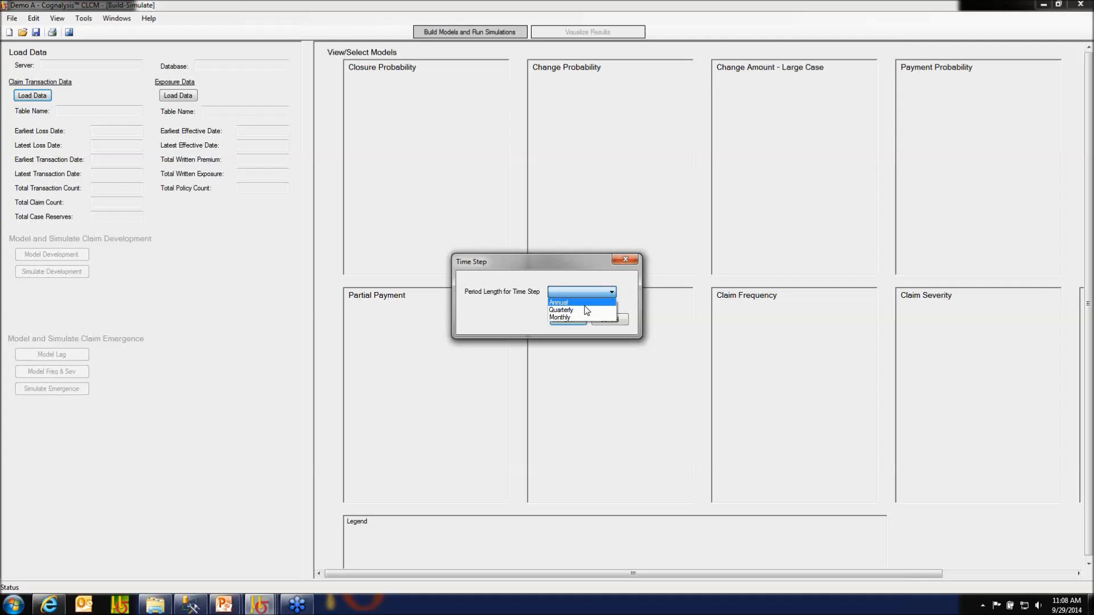
click(568, 303)
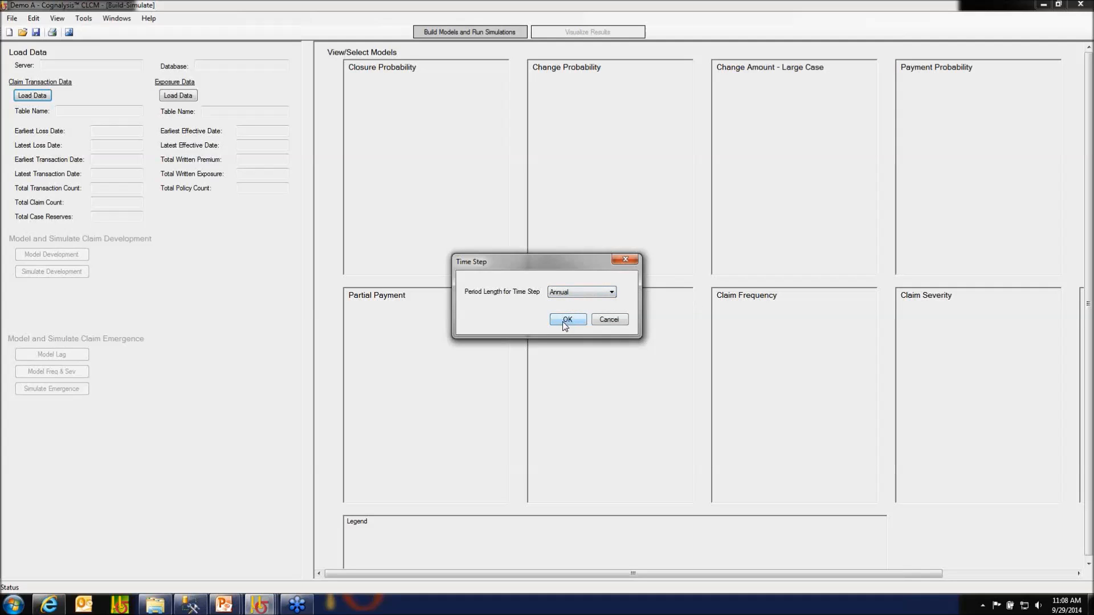
click(564, 322)
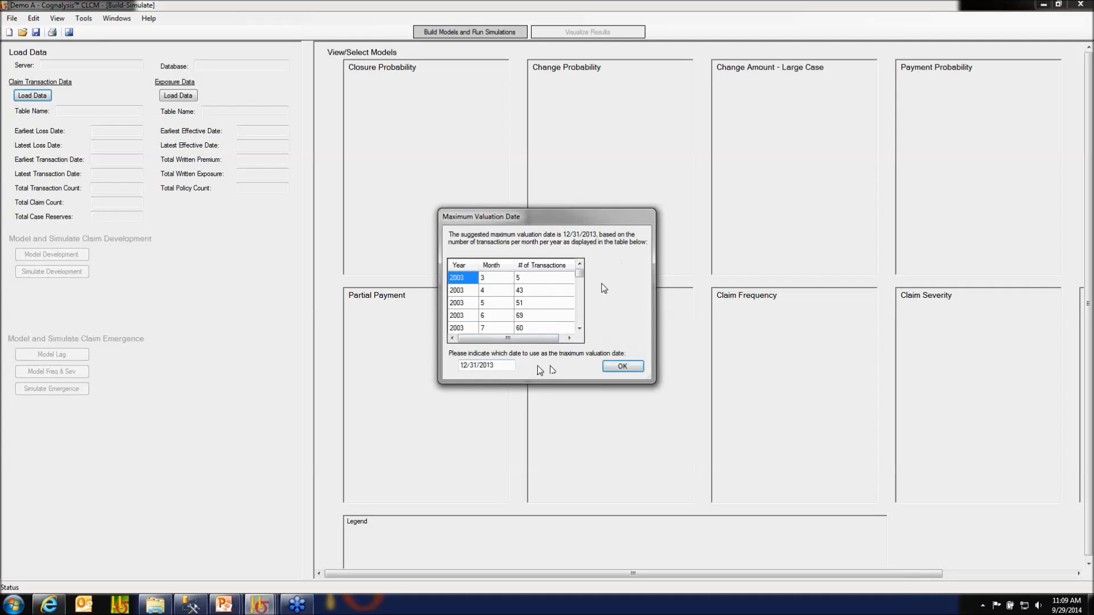
Step: Accept 12/31/2013 as the maximum valuation date and CLCMdevTable as the claim development table name, without saving the project
key(Return)
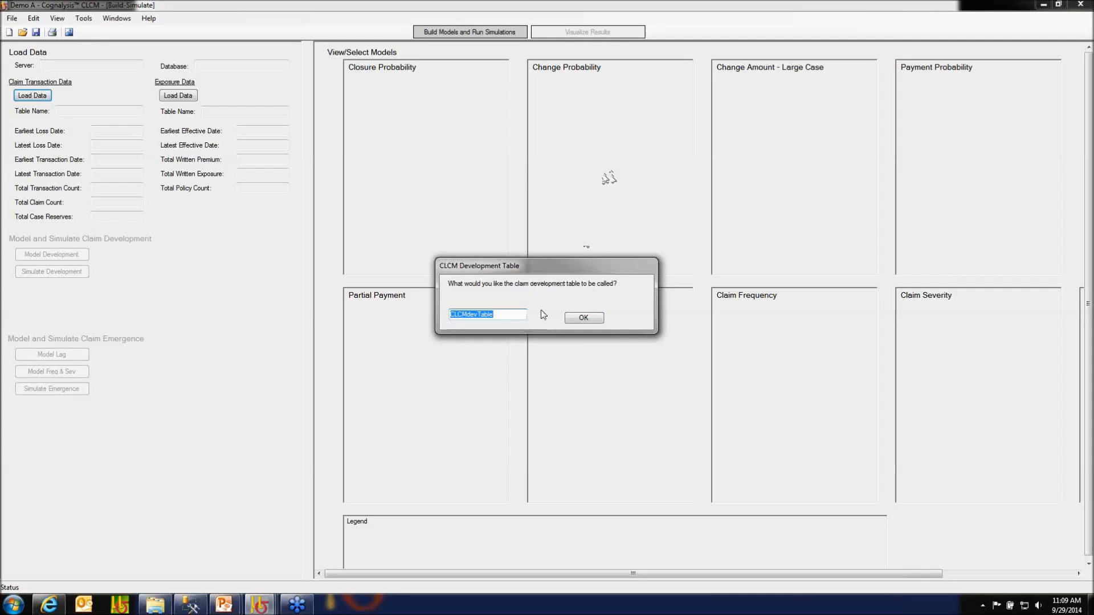
click(595, 323)
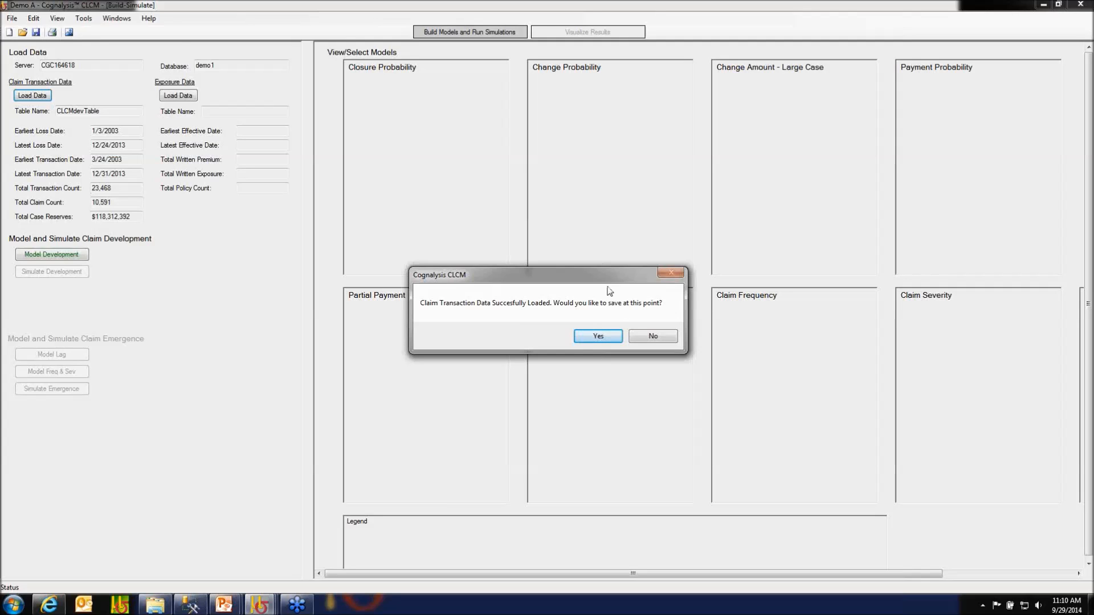
click(653, 340)
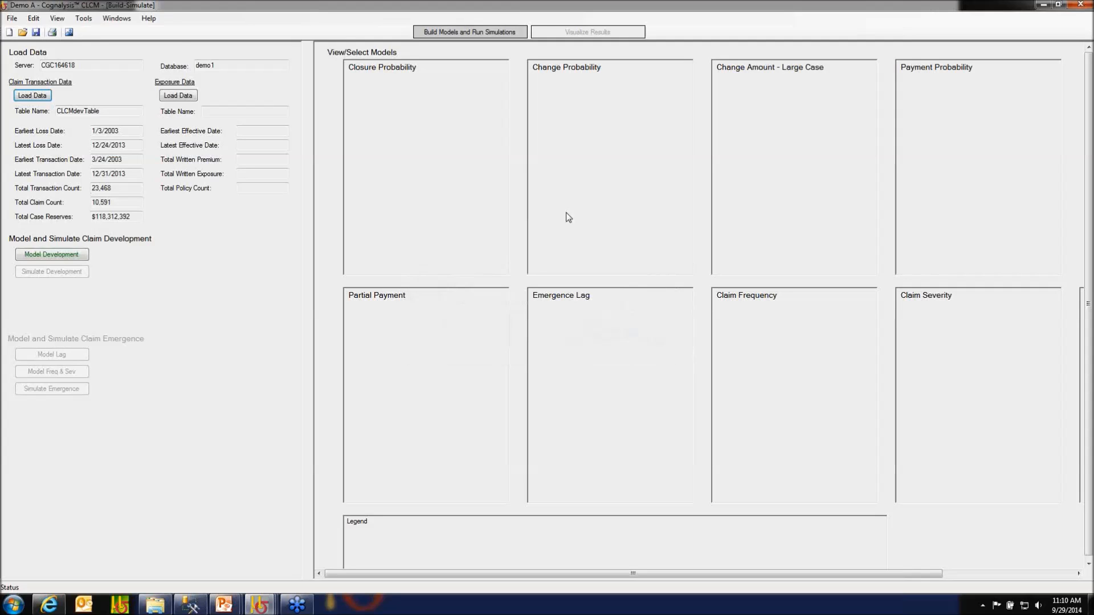
Step: Start loading the exposure data from the Excel file Initial Data in the Webinar folder
click(174, 97)
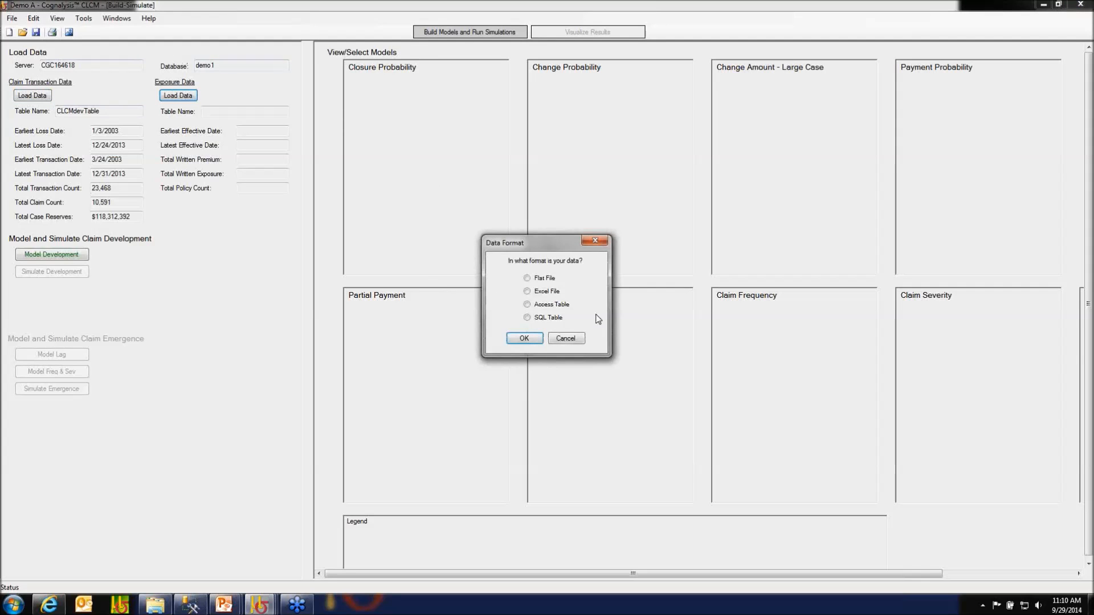
click(527, 292)
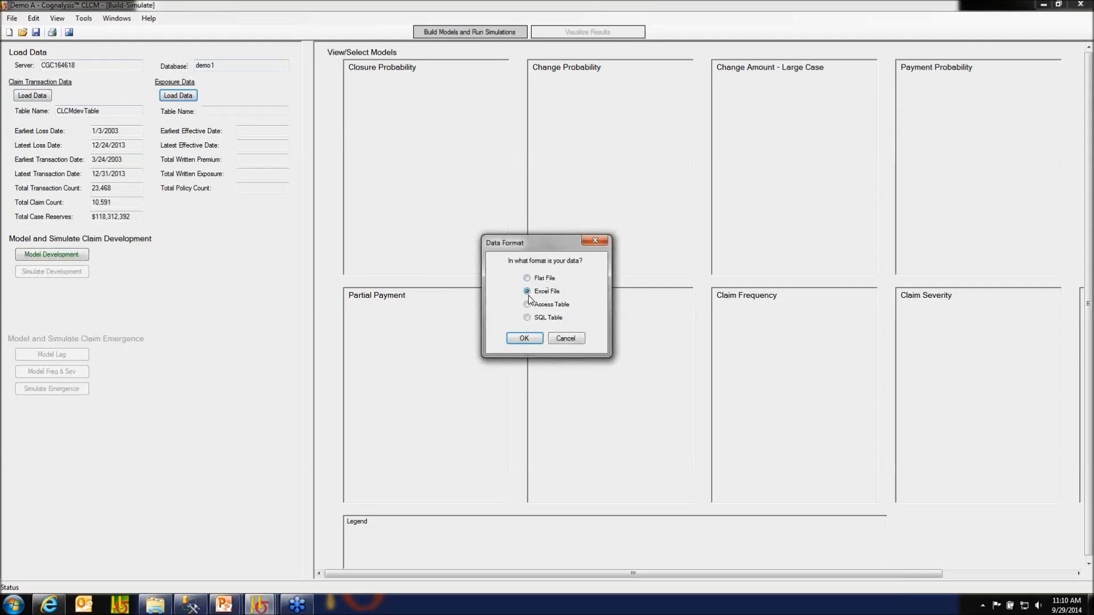
click(524, 339)
click(292, 104)
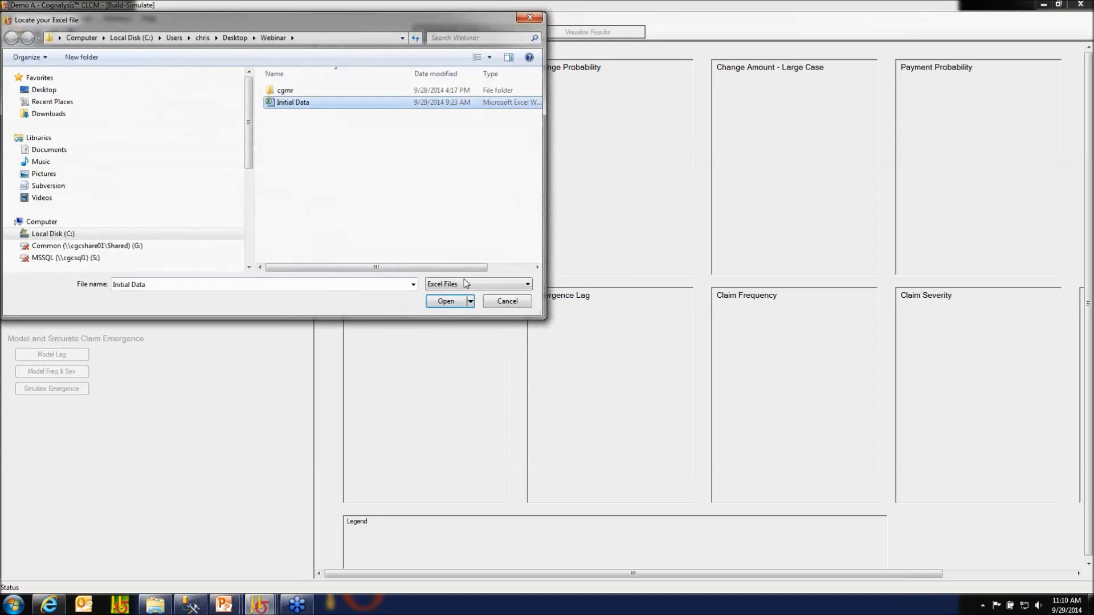
click(445, 301)
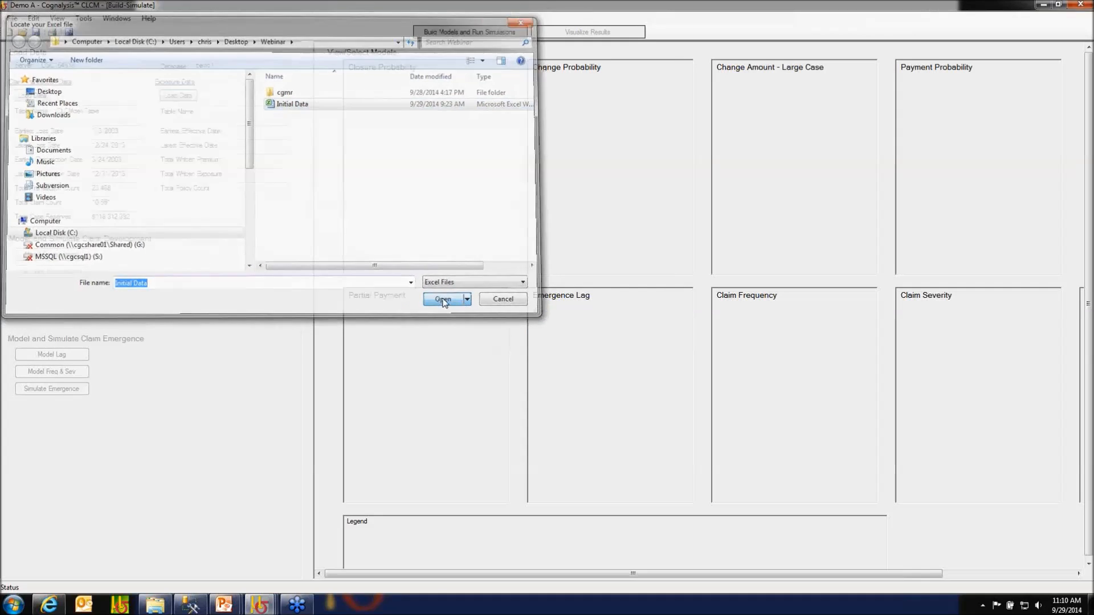
key(Return)
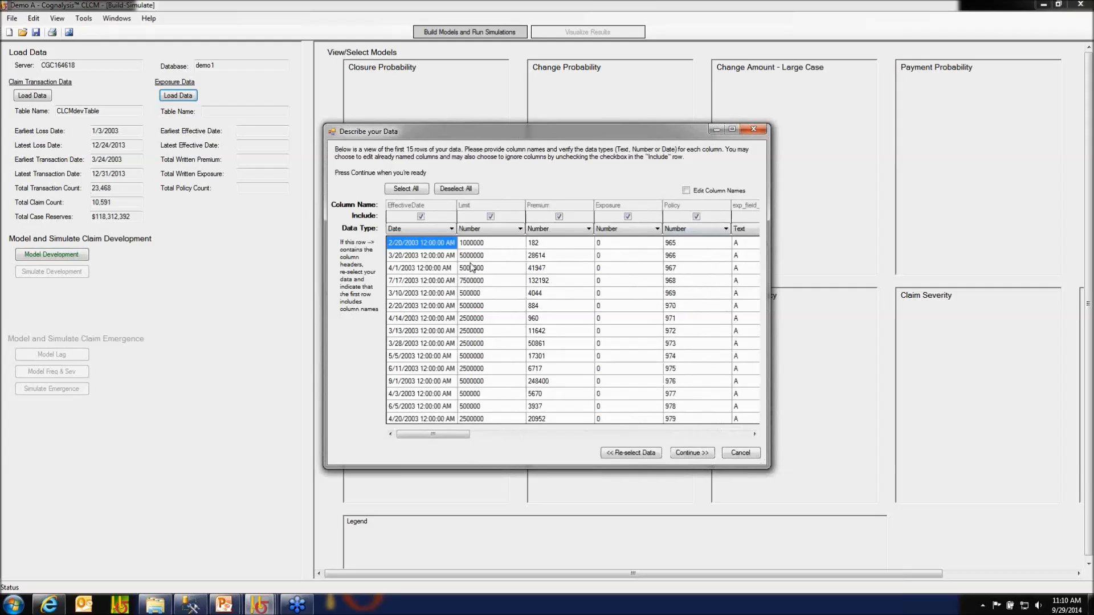
Step: Accept the exposure column names and data types, and import the data into an SQL table named expdata
click(677, 455)
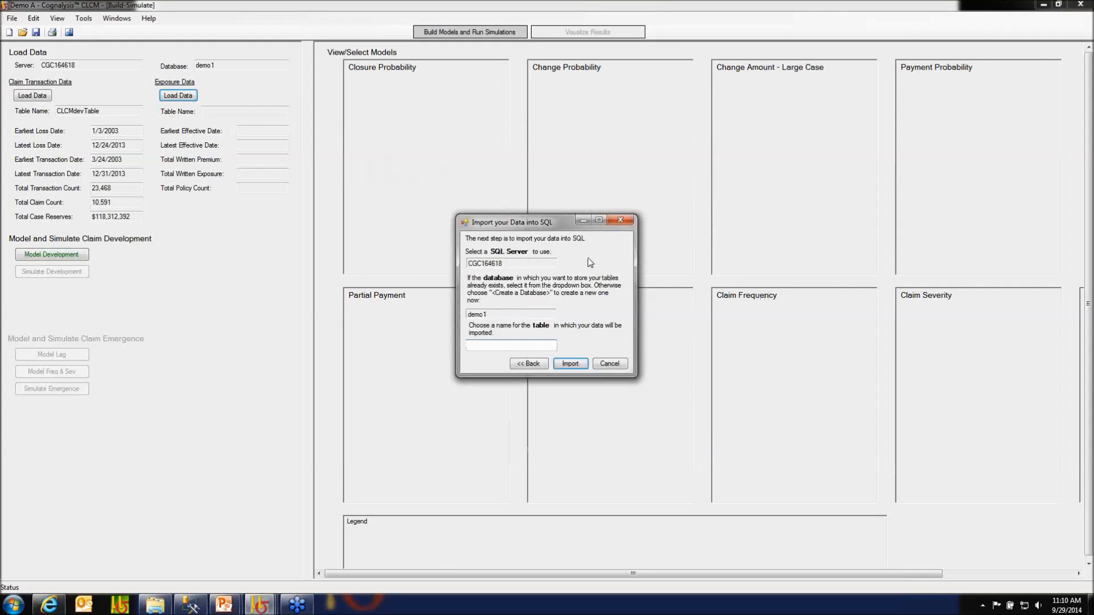
text(expdata)
click(566, 363)
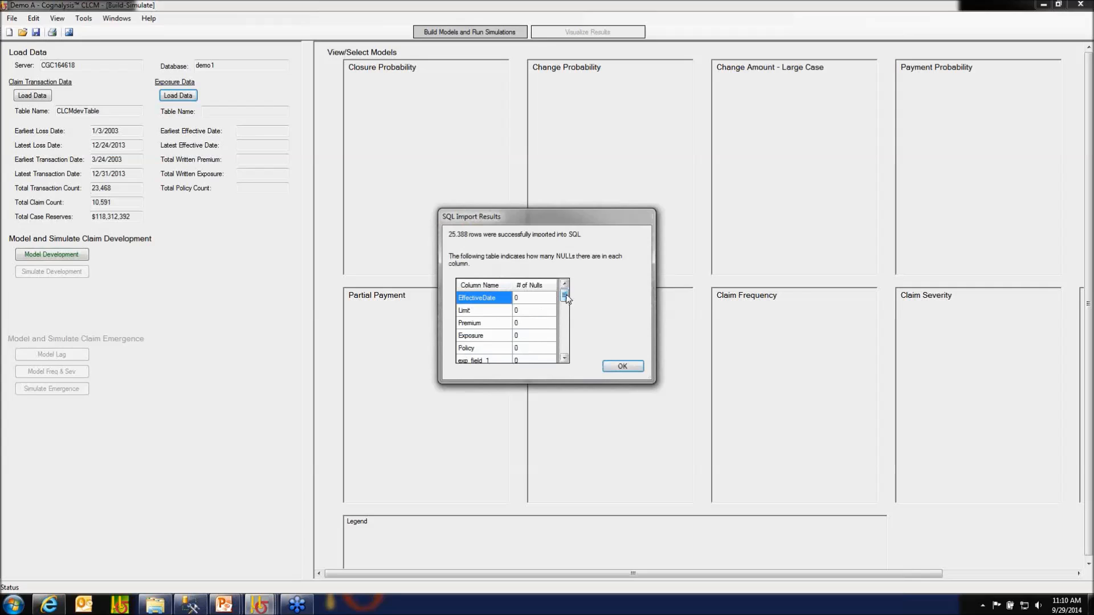
click(623, 365)
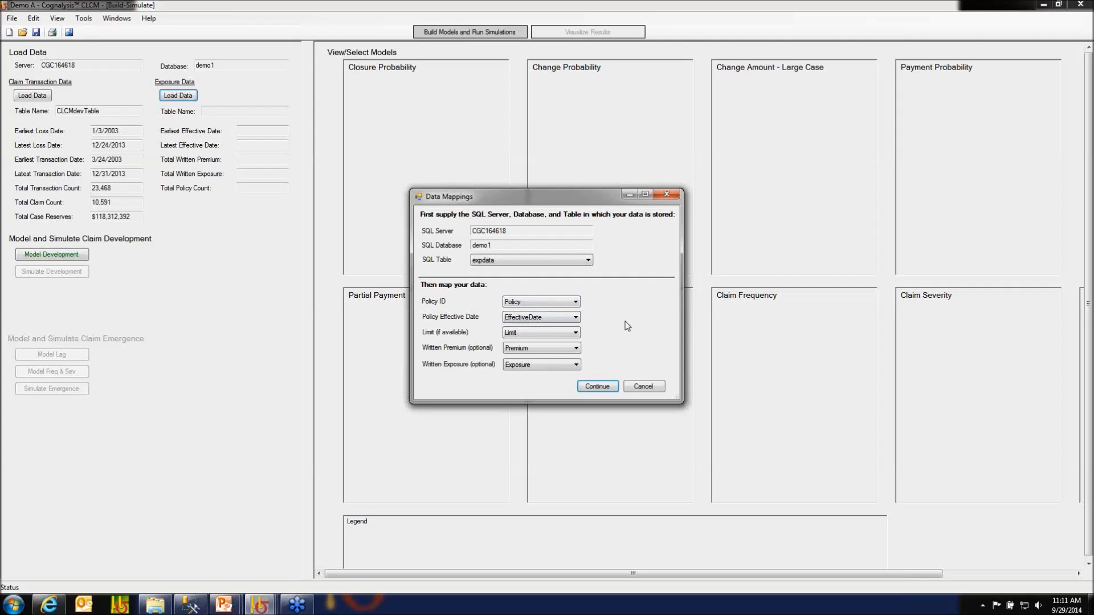
Step: Accept the exposure data mappings with the suggested universal limit, and keep CLCMexpTable as the exposure table name
click(598, 387)
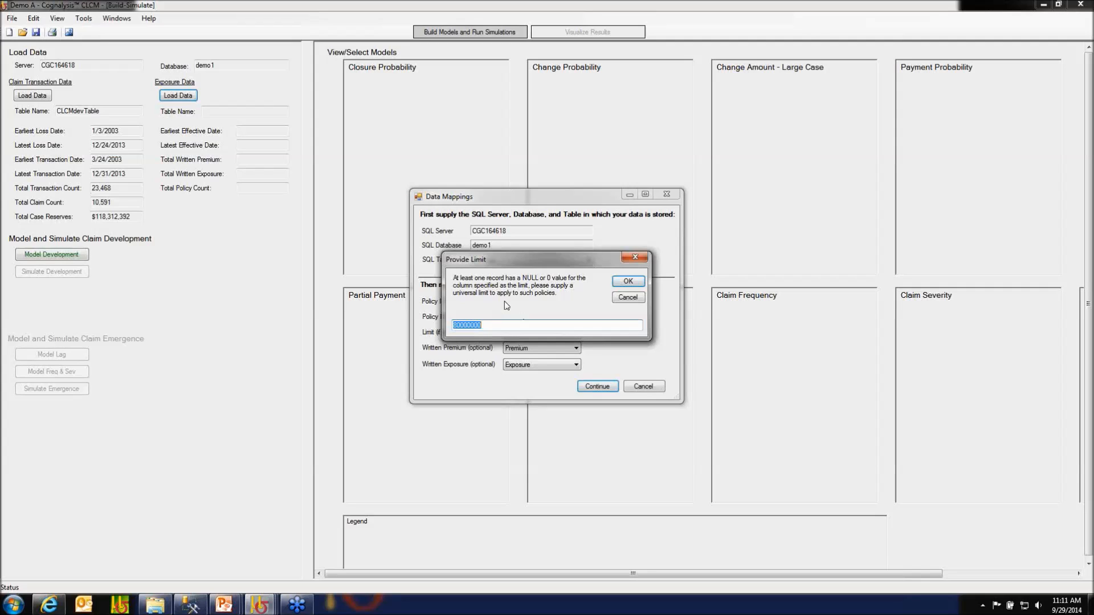
click(628, 283)
click(584, 317)
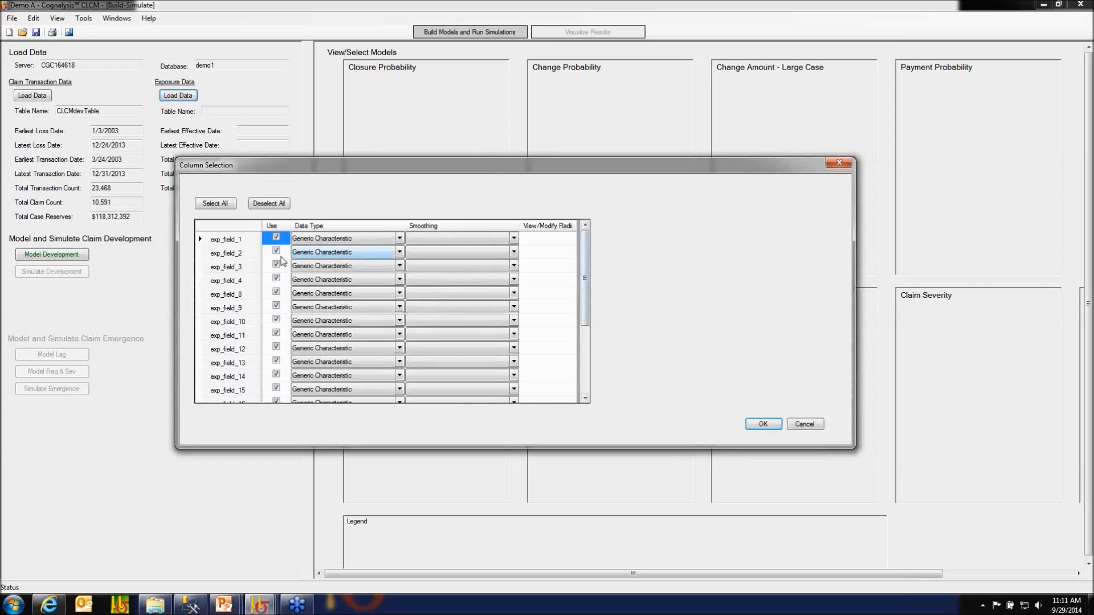
Step: Check the value distributions of exp_field_2 and exp_field_1, and accept the exposure columns as Generic Characteristic
click(200, 265)
click(227, 296)
click(222, 258)
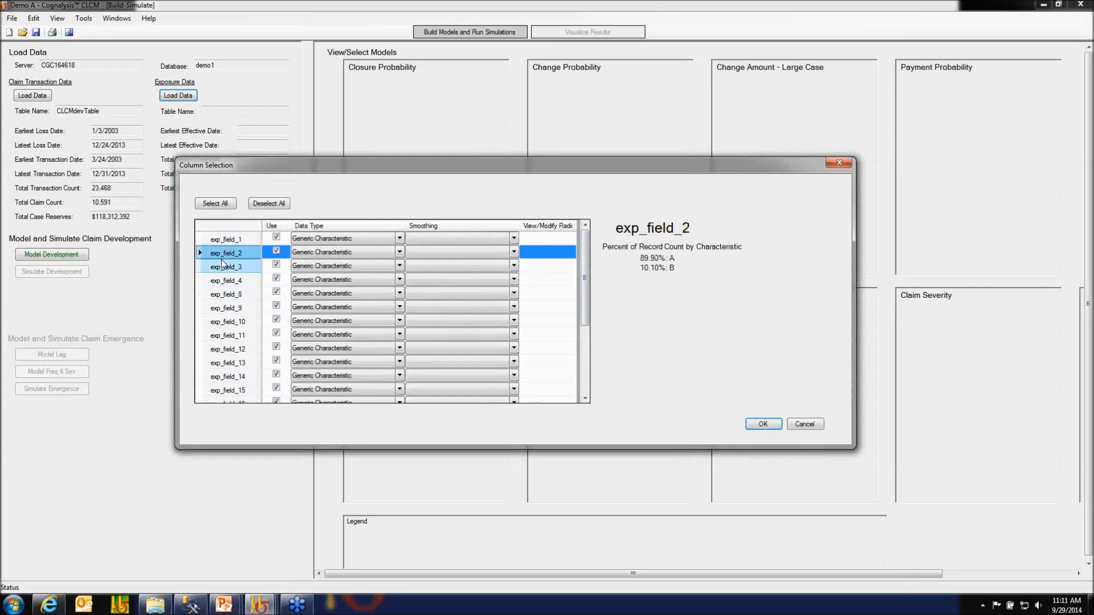
click(226, 240)
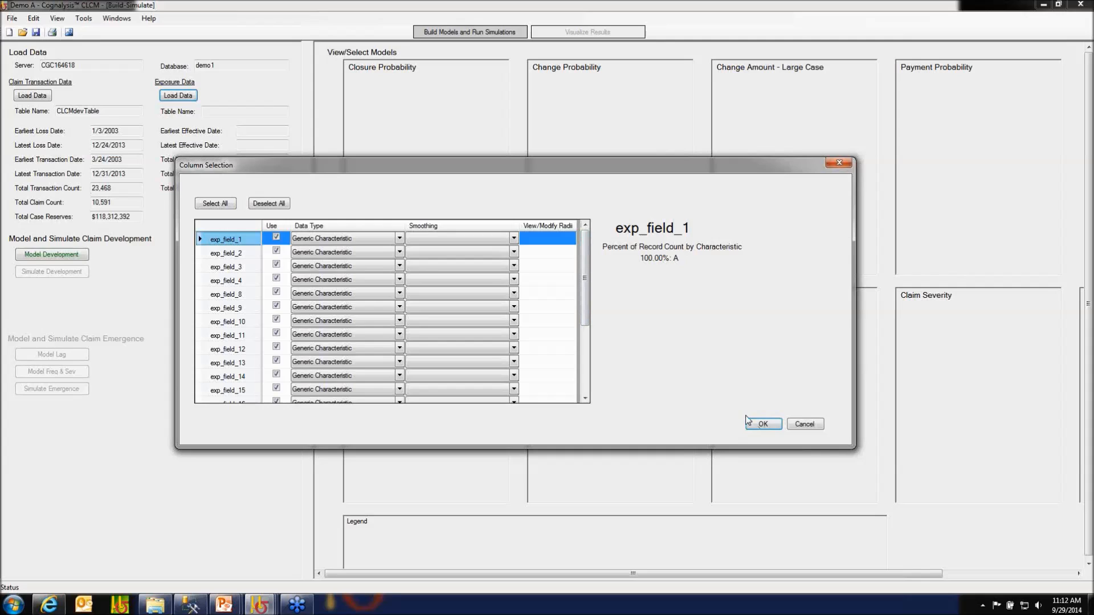
click(763, 425)
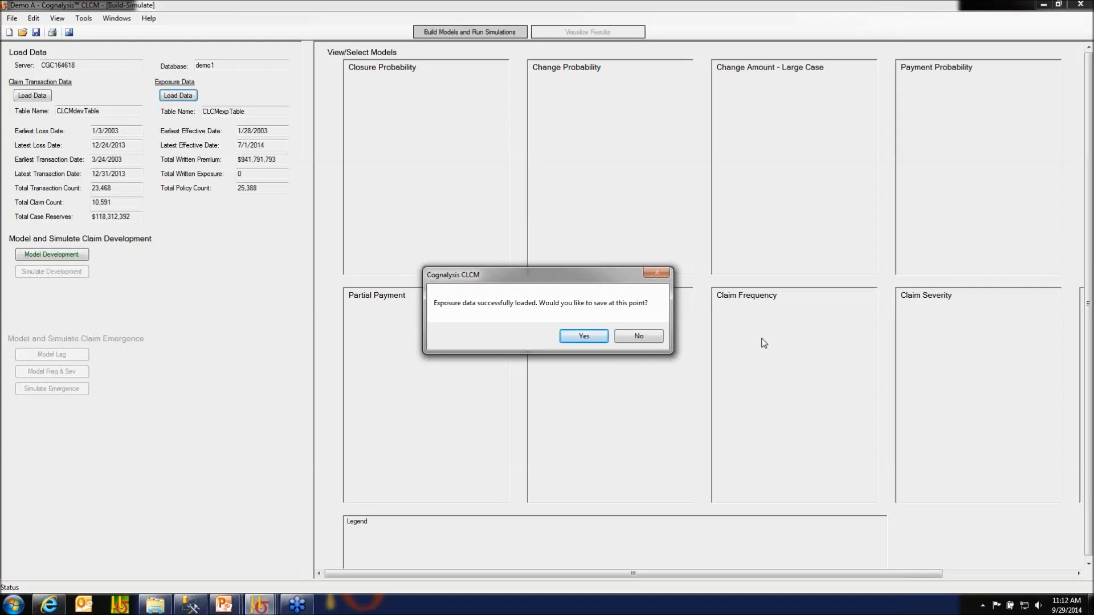